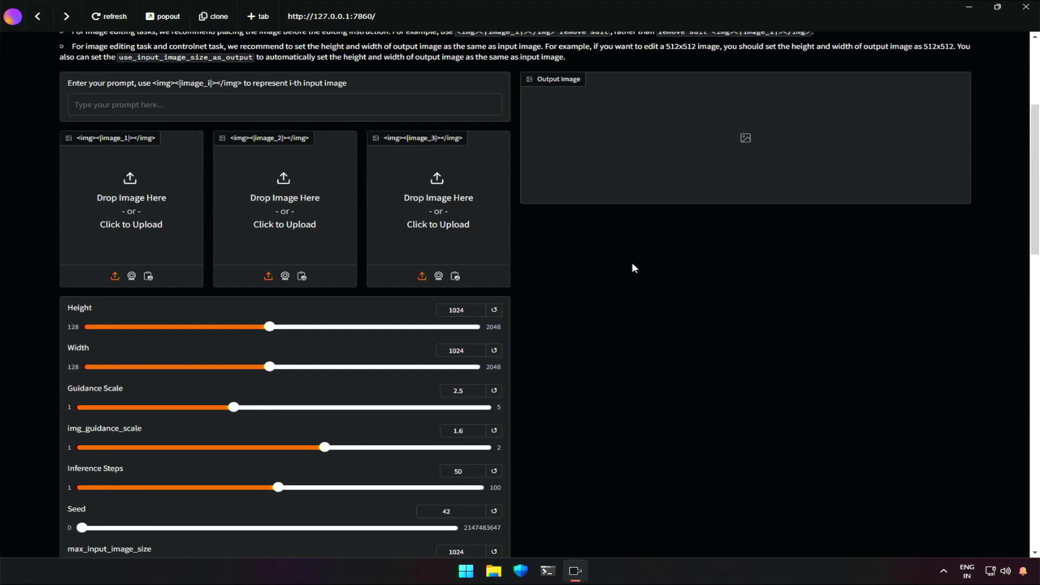
Look through the generation settings and both pages of the examples table
{"action": "scroll", "coordinate": [632, 265], "scroll_direction": "down", "scroll_amount": 7}
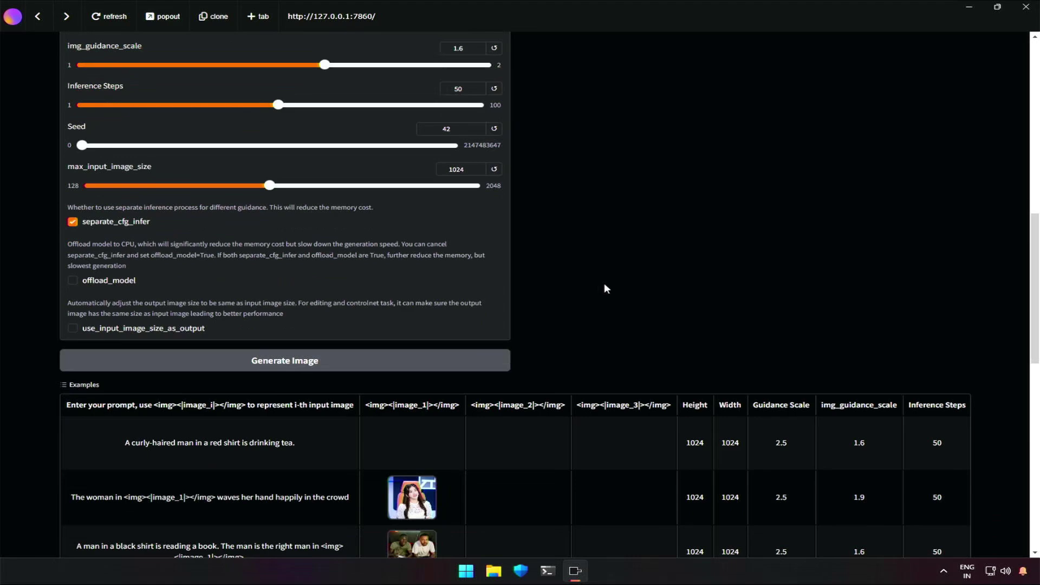
{"action": "scroll", "coordinate": [605, 288], "scroll_direction": "down", "scroll_amount": 1}
{"action": "scroll", "coordinate": [528, 226], "scroll_direction": "down", "scroll_amount": 2}
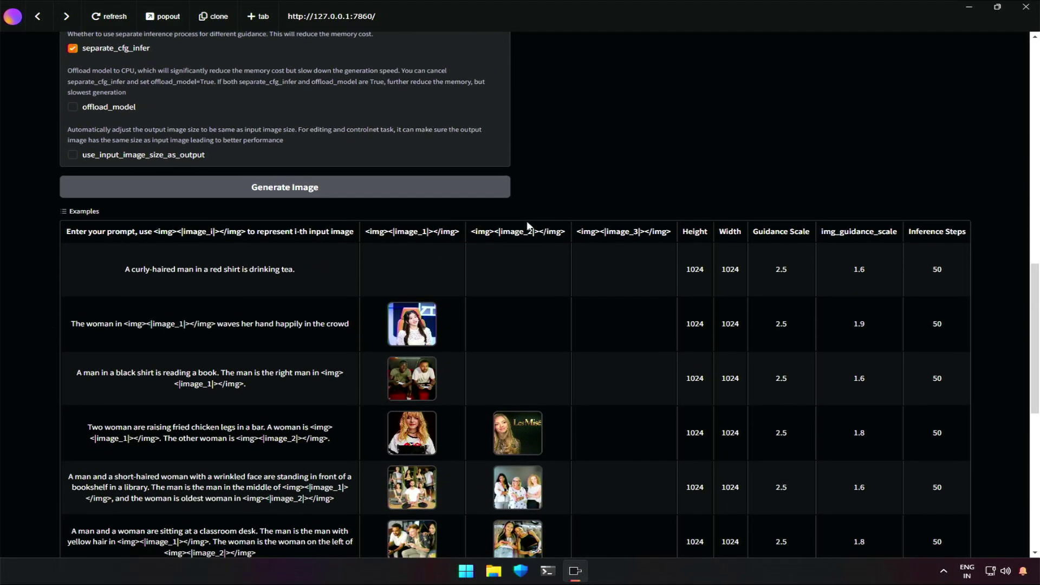
{"action": "scroll", "coordinate": [528, 225], "scroll_direction": "down", "scroll_amount": 8}
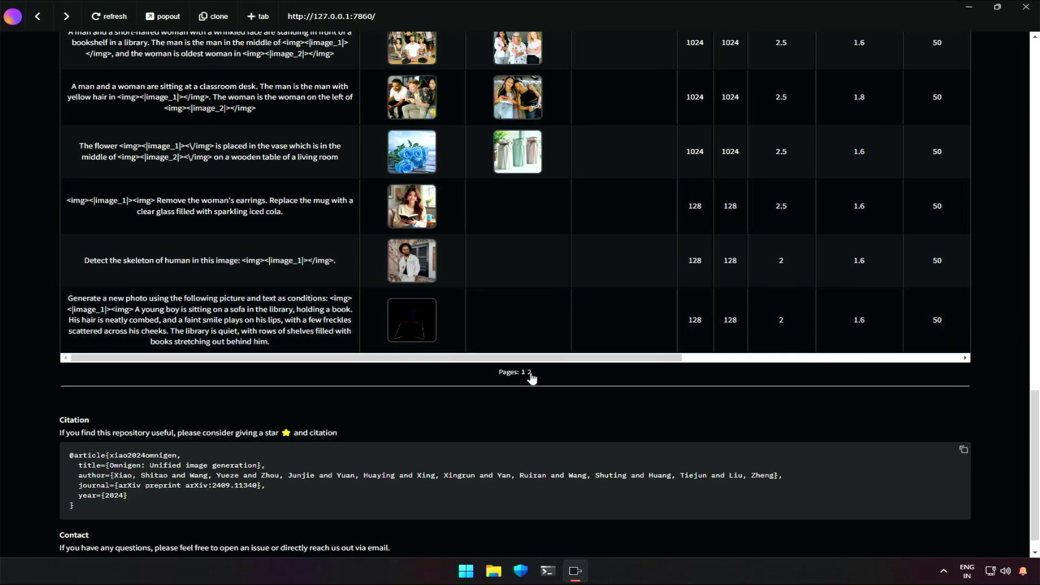
{"action": "left_click", "coordinate": [530, 372]}
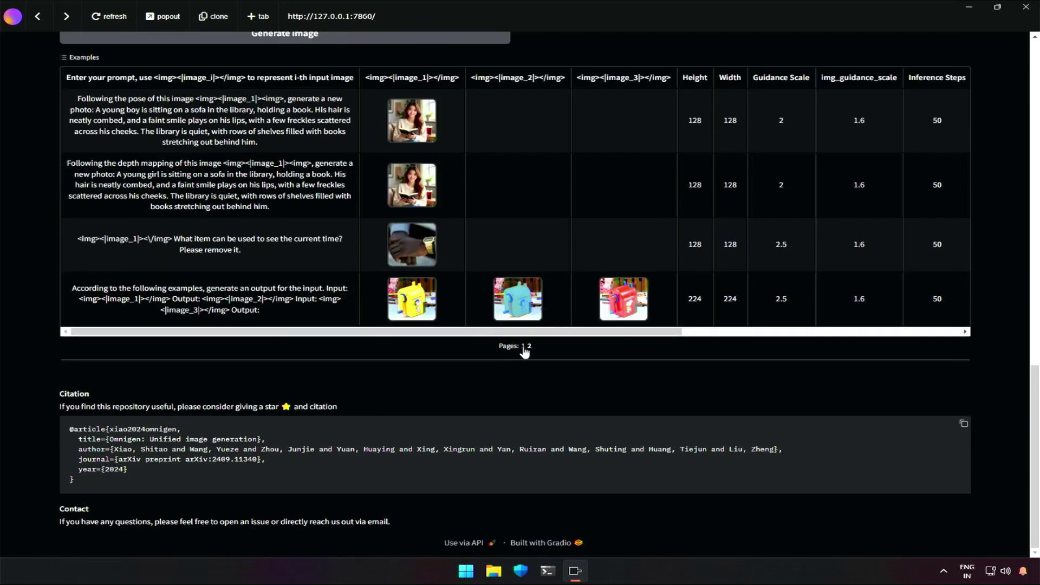
{"action": "left_click", "coordinate": [523, 347]}
Load the example of the woman in image_1 waving her hand happily in the crowd
{"action": "scroll", "coordinate": [296, 301], "scroll_direction": "up", "scroll_amount": 2}
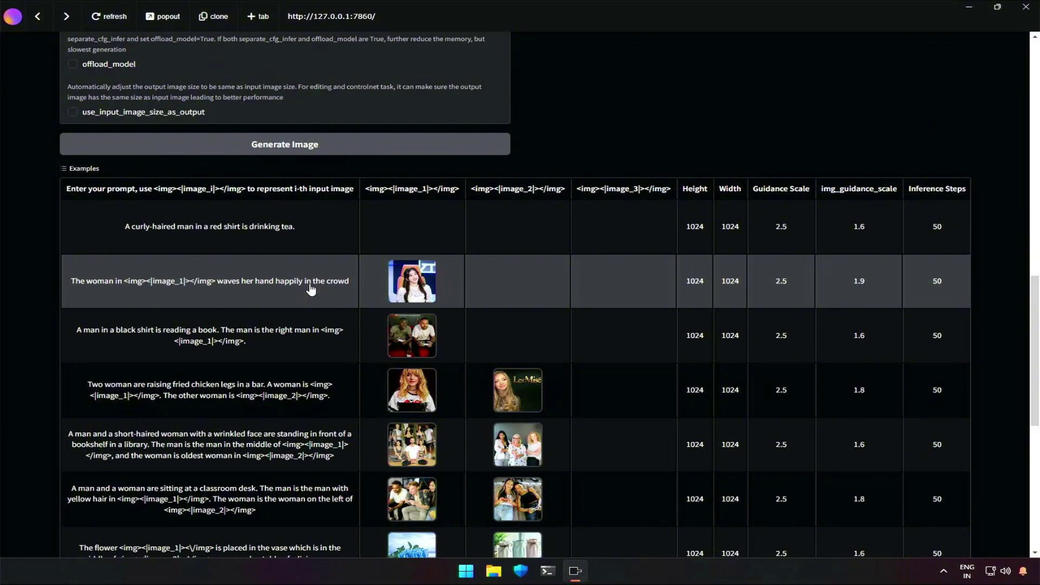
{"action": "left_click", "coordinate": [311, 290]}
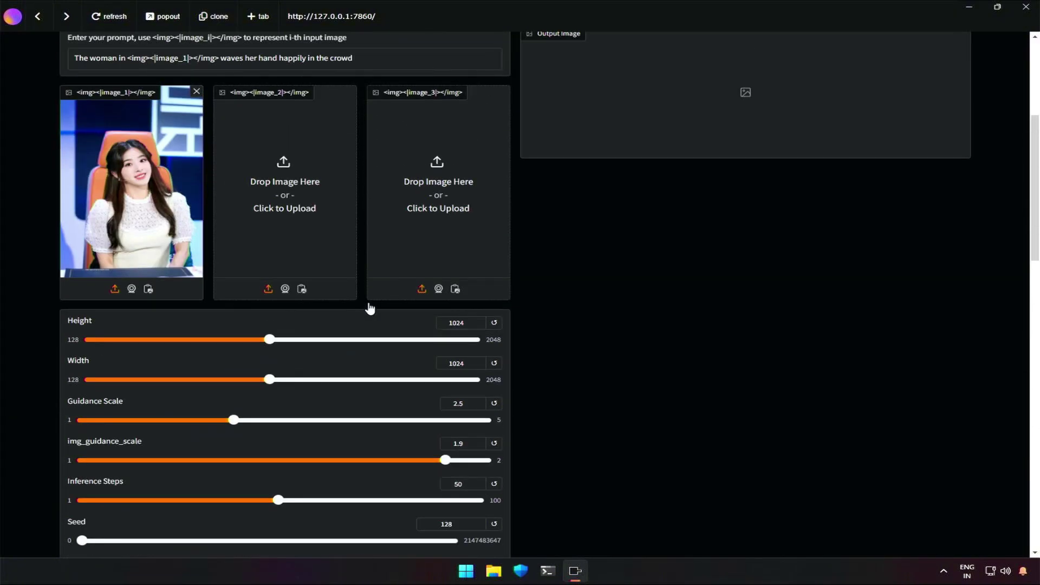
{"action": "scroll", "coordinate": [370, 308], "scroll_direction": "up", "scroll_amount": 3}
{"action": "scroll", "coordinate": [370, 307], "scroll_direction": "down", "scroll_amount": 3}
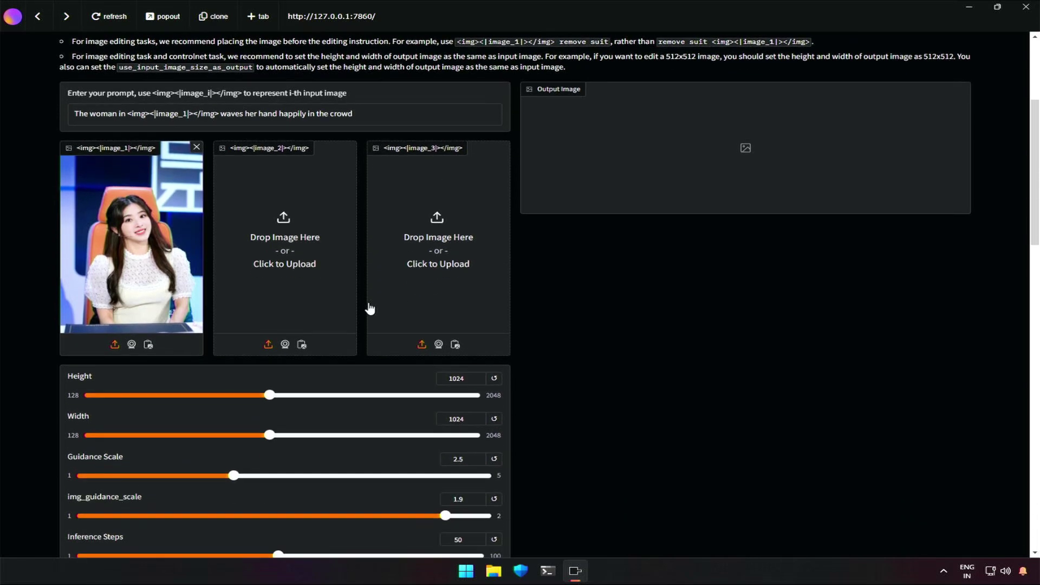
{"action": "scroll", "coordinate": [370, 307], "scroll_direction": "up", "scroll_amount": 1}
Examine how the loaded prompt combines the subject, the <img><|image_1|></img> placeholder and the described action
{"action": "double_click", "coordinate": [77, 113]}
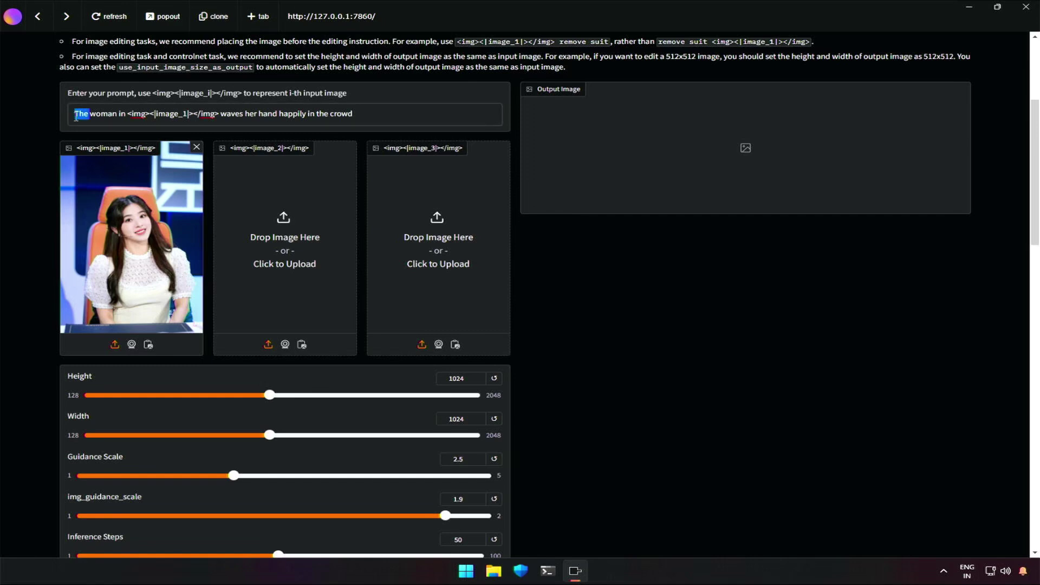
{"action": "left_click", "coordinate": [76, 115]}
{"action": "left_click_drag", "start_coordinate": [125, 114], "coordinate": [219, 116]}
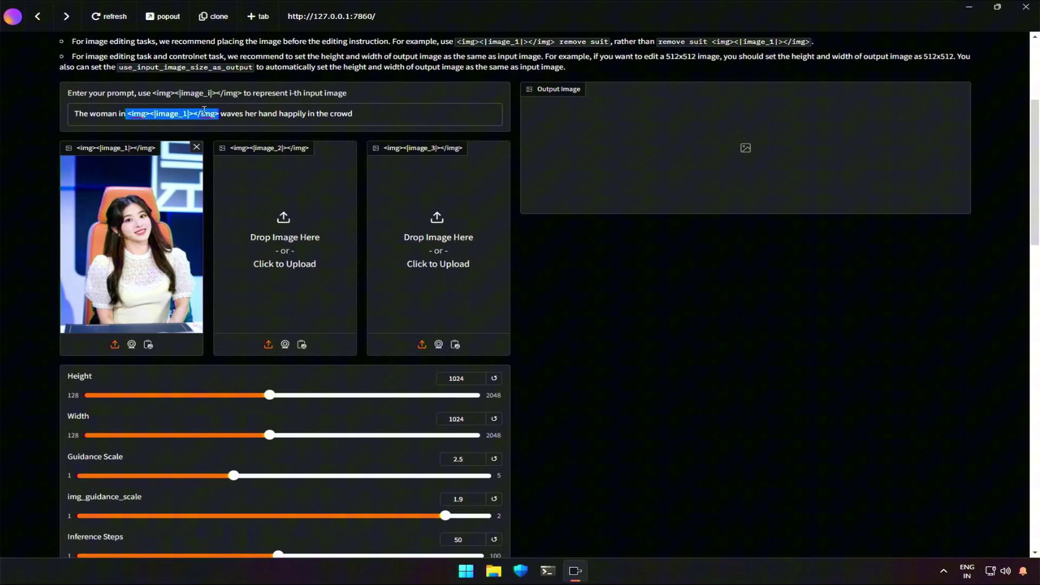
{"action": "left_click", "coordinate": [222, 113]}
{"action": "left_click_drag", "start_coordinate": [222, 113], "coordinate": [365, 114]}
{"action": "left_click", "coordinate": [366, 117]}
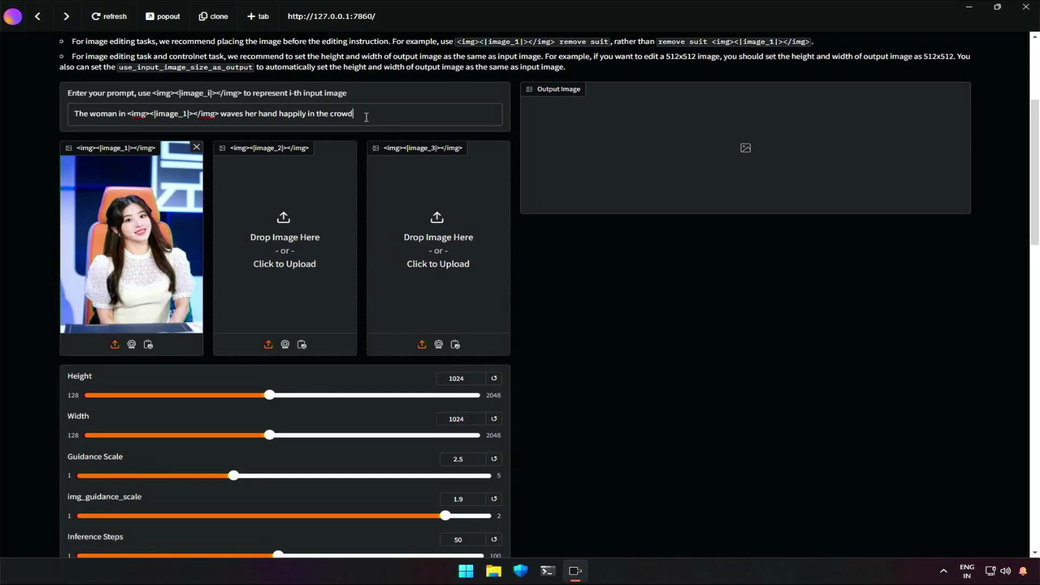
Review the example's size, guidance, inference and memory settings and generate the image with them
{"action": "scroll", "coordinate": [357, 228], "scroll_direction": "down", "scroll_amount": 2}
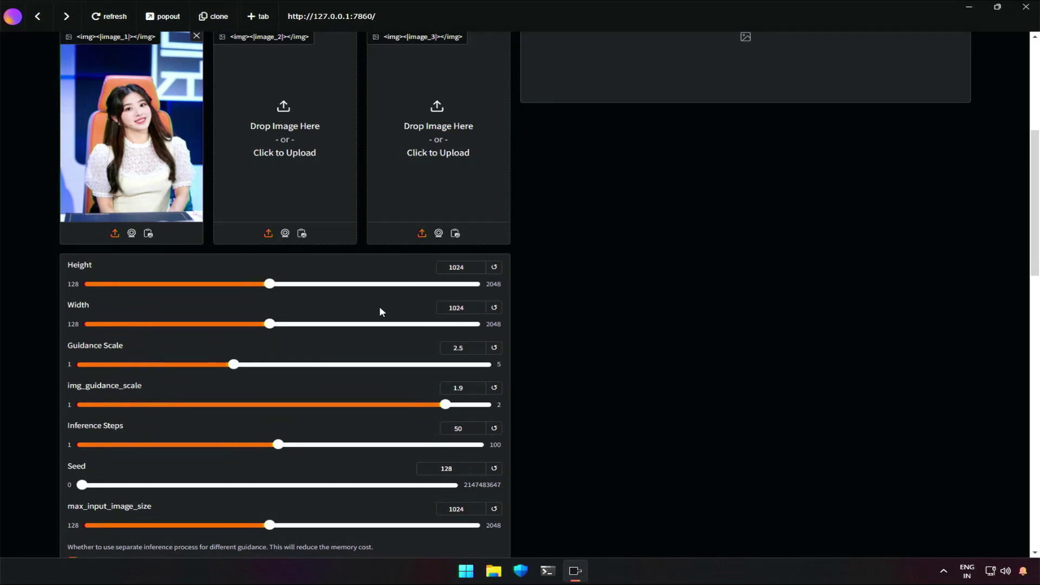
{"action": "scroll", "coordinate": [255, 318], "scroll_direction": "down", "scroll_amount": 1}
{"action": "scroll", "coordinate": [239, 314], "scroll_direction": "down", "scroll_amount": 1}
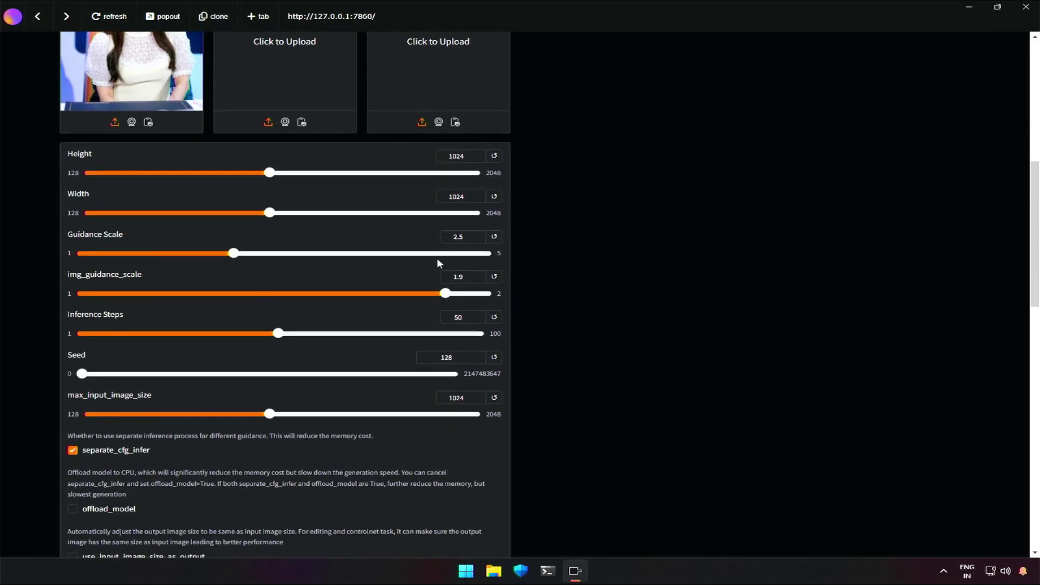
{"action": "left_click", "coordinate": [464, 318]}
{"action": "scroll", "coordinate": [439, 363], "scroll_direction": "down", "scroll_amount": 1}
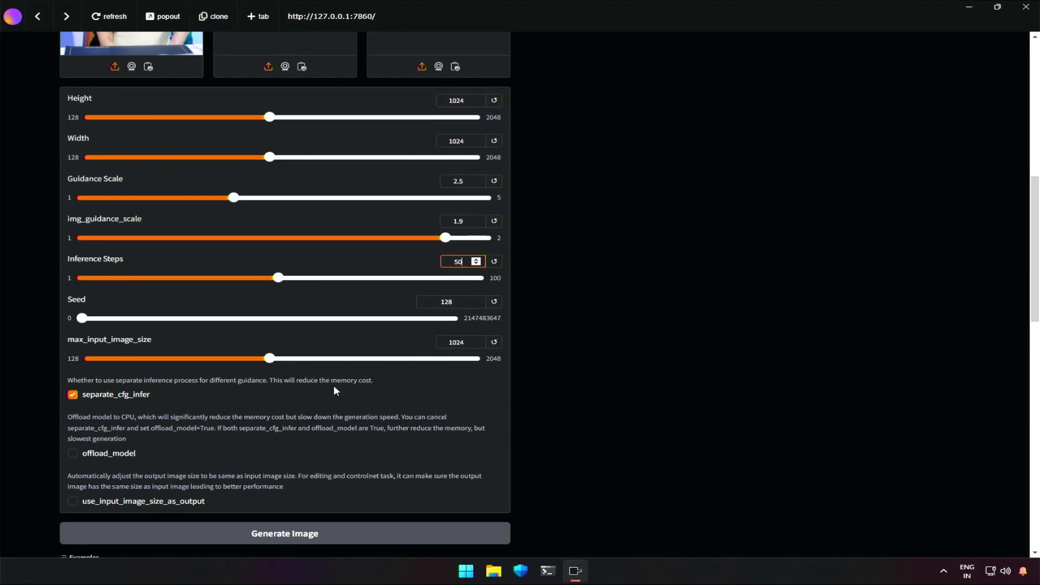
{"action": "scroll", "coordinate": [323, 407], "scroll_direction": "down", "scroll_amount": 1}
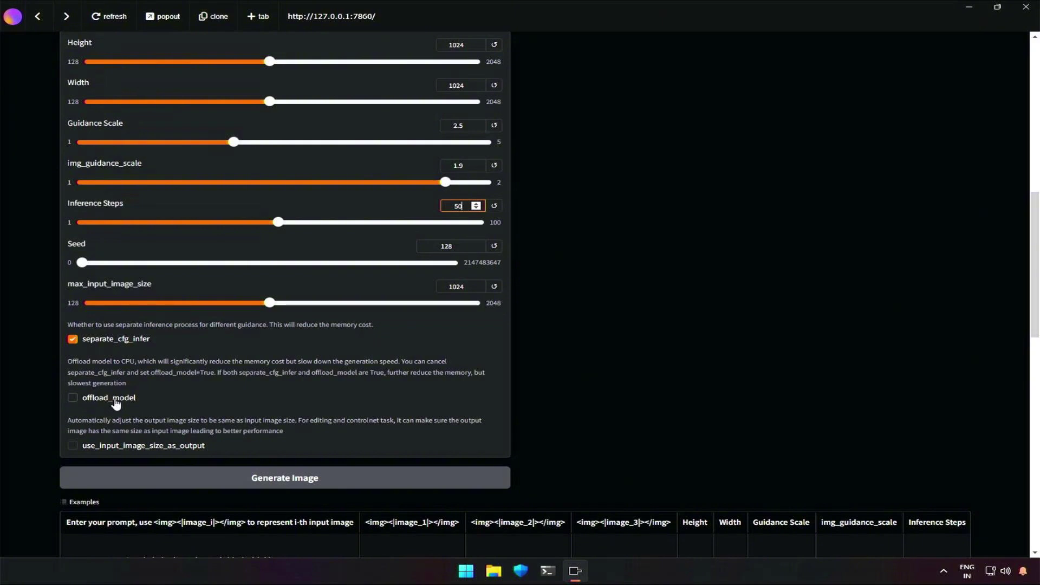
{"action": "left_click", "coordinate": [296, 483]}
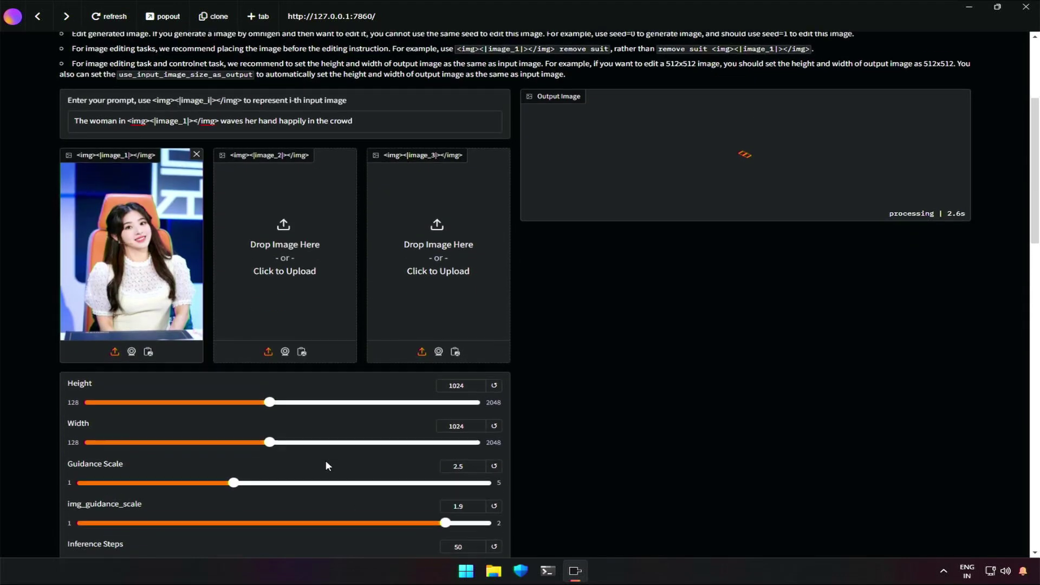
Monitor the GPU load and memory usage in Task Manager during the generation, then minimize Task Manager
{"action": "right_click", "coordinate": [618, 568]}
{"action": "left_click", "coordinate": [635, 528]}
{"action": "left_click", "coordinate": [387, 125]}
{"action": "left_click", "coordinate": [470, 303]}
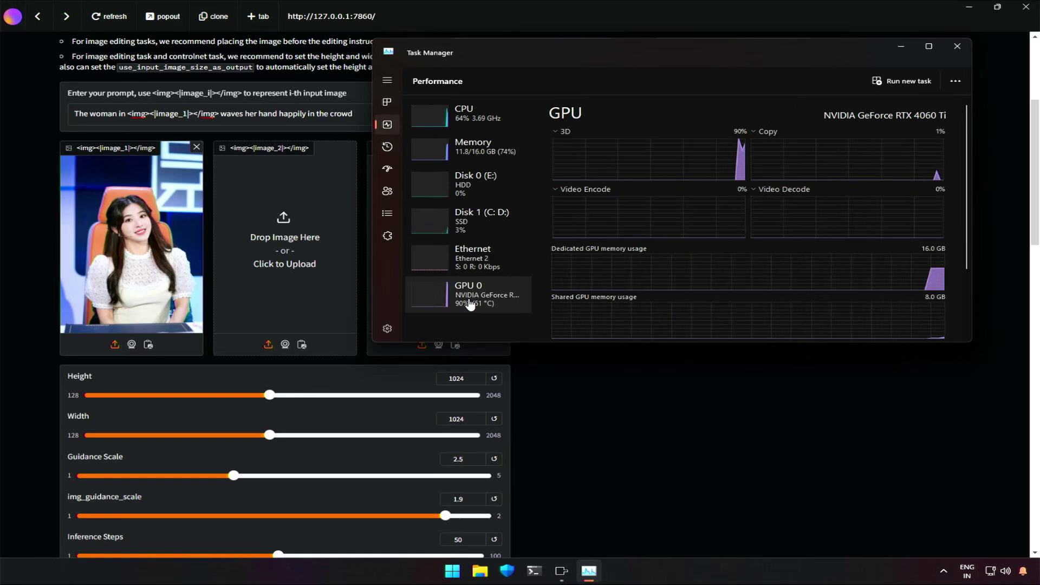
{"action": "left_click_drag", "start_coordinate": [630, 51], "coordinate": [696, 235]}
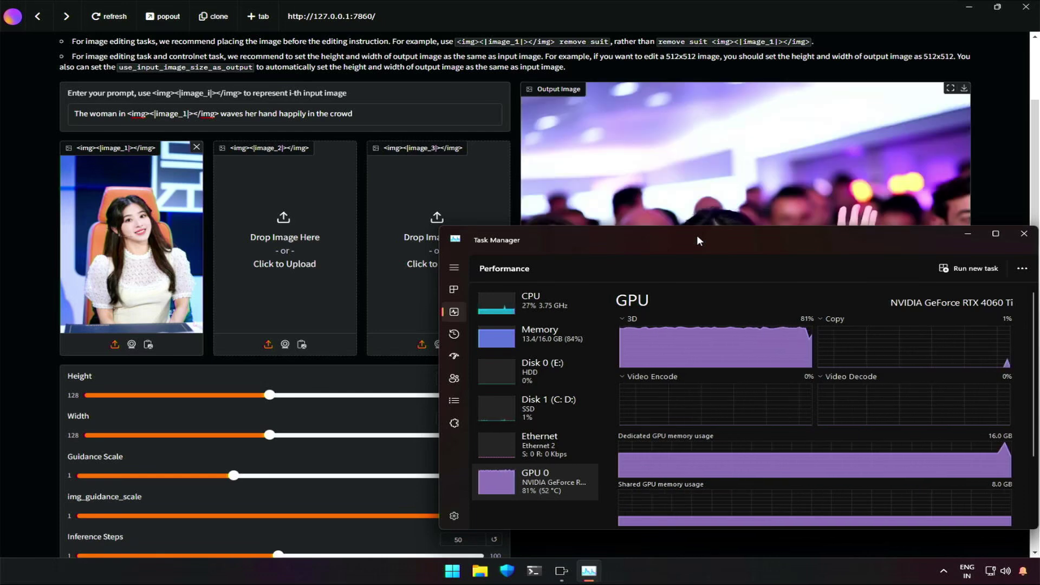
{"action": "left_click", "coordinate": [968, 234]}
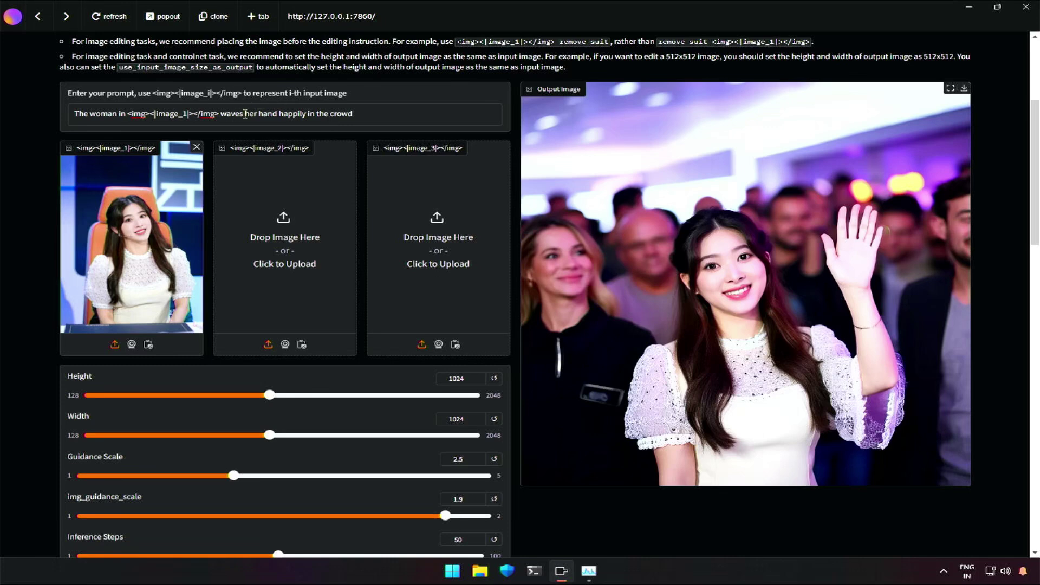
Insert "wearing sunglasses and earrings," before "waves" in the prompt and generate the image again
{"action": "left_click", "coordinate": [220, 113]}
{"action": "type", "text": "wearing sungla"}
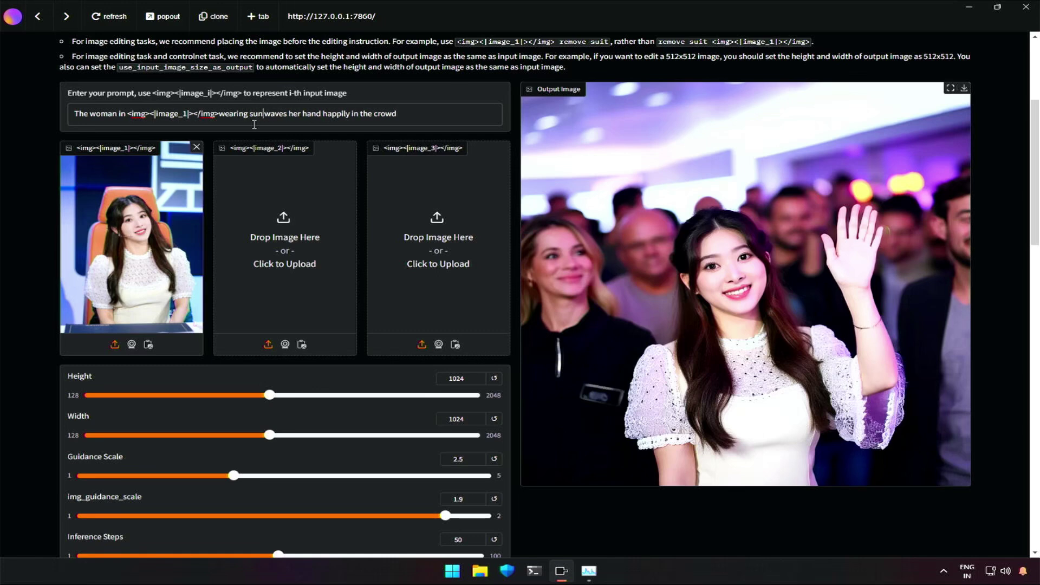
{"action": "type", "text": "sses a"}
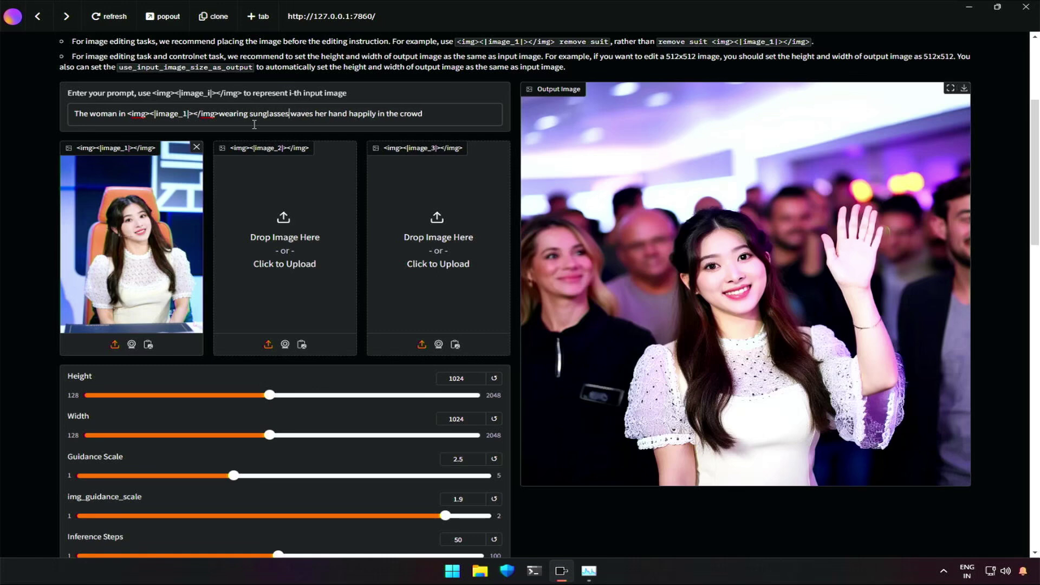
{"action": "type", "text": "nd earrings,"}
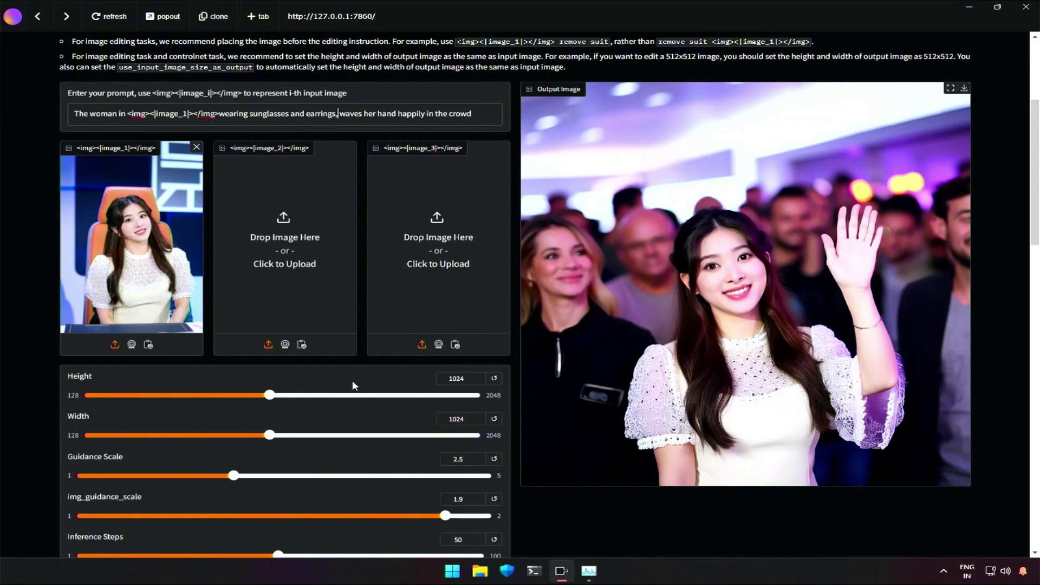
{"action": "scroll", "coordinate": [353, 383], "scroll_direction": "down", "scroll_amount": 6}
{"action": "left_click", "coordinate": [284, 479]}
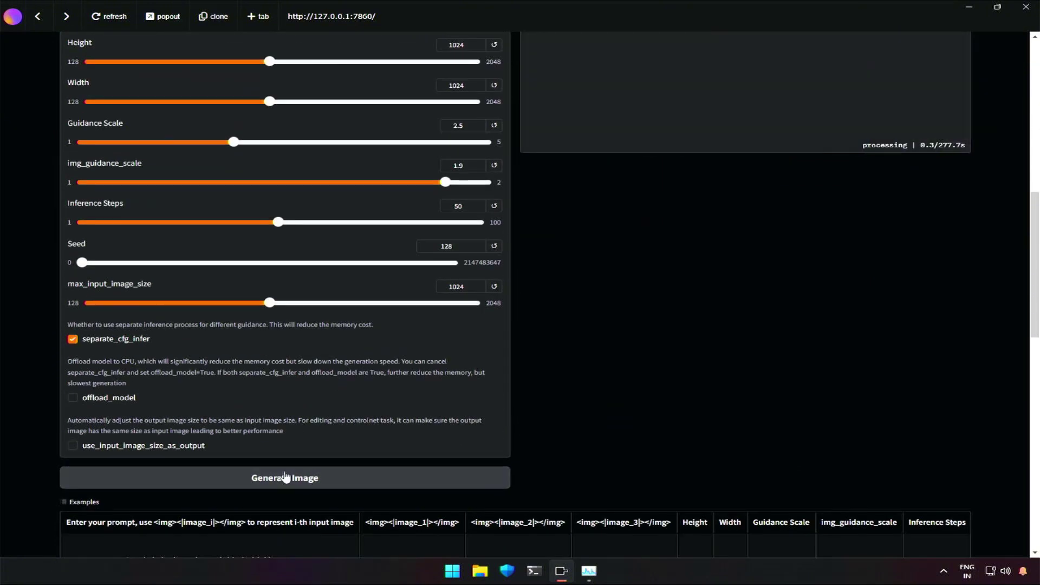
Check the GPU performance in Task Manager while the sunglasses and earrings version is generated
{"action": "scroll", "coordinate": [314, 412], "scroll_direction": "up", "scroll_amount": 6}
{"action": "key", "text": "ctrl+shift+Escape"}
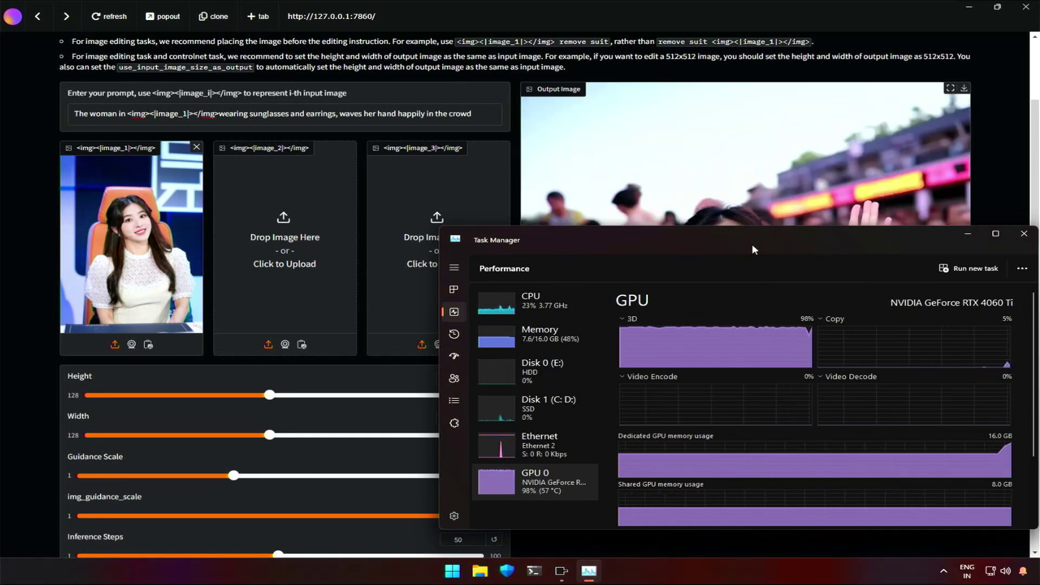
{"action": "left_click", "coordinate": [968, 234]}
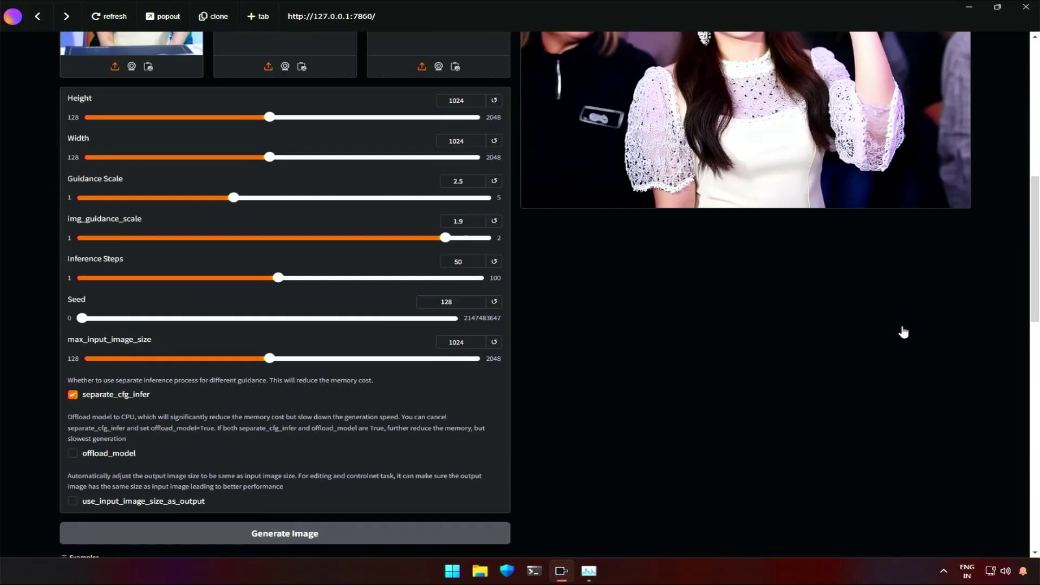
Load the example of two women raising fried chicken legs in a bar and read through its two-image prompt
{"action": "scroll", "coordinate": [903, 331], "scroll_direction": "down", "scroll_amount": 6}
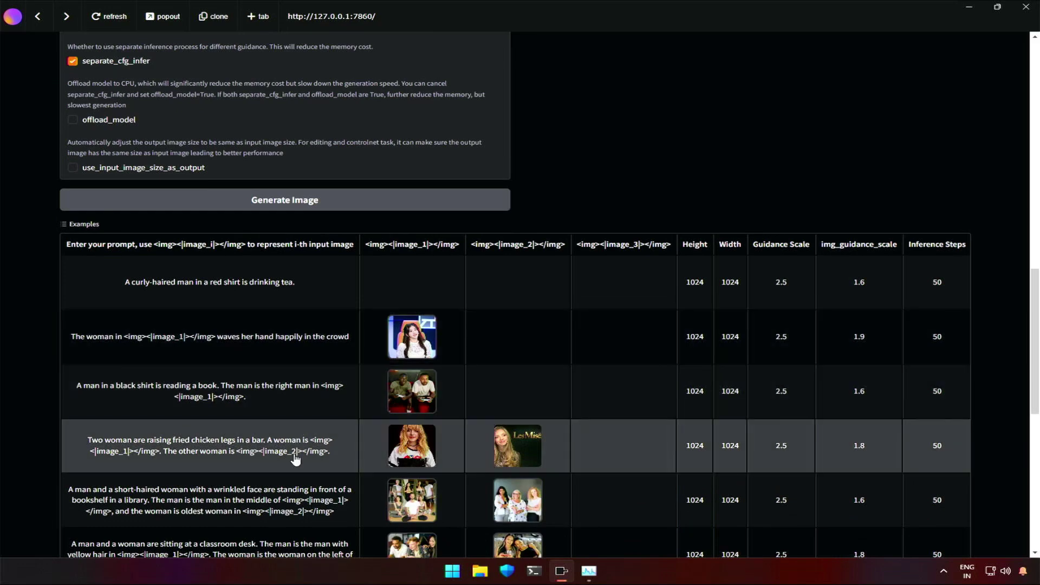
{"action": "left_click", "coordinate": [272, 459]}
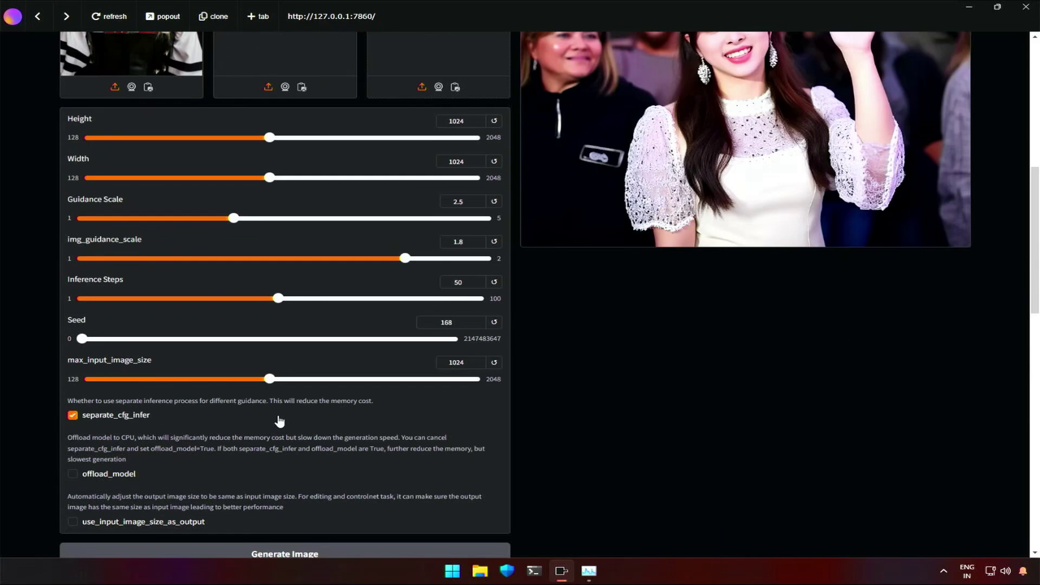
{"action": "scroll", "coordinate": [99, 198], "scroll_direction": "down", "scroll_amount": 2}
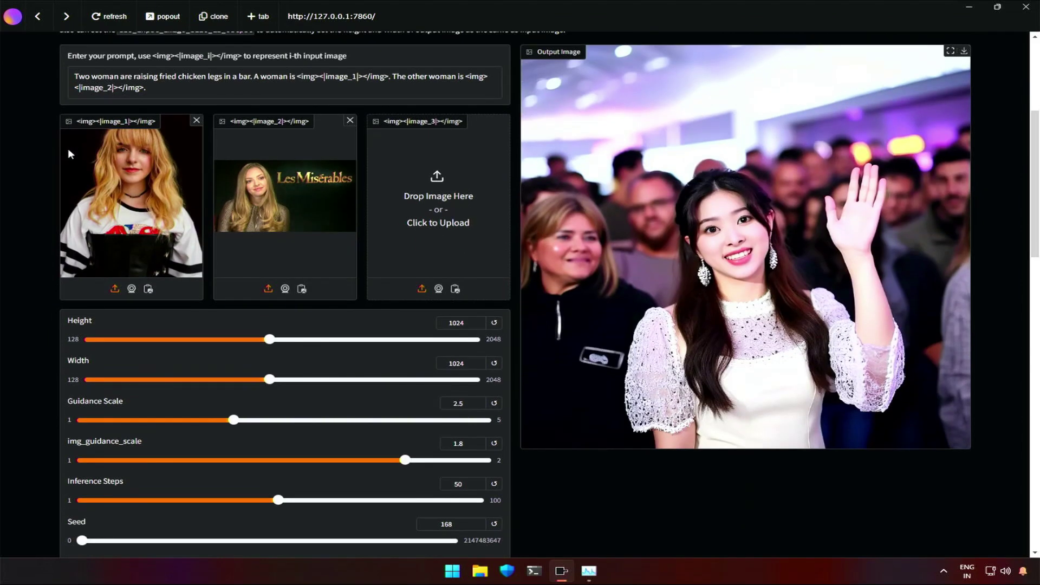
{"action": "left_click_drag", "start_coordinate": [73, 77], "coordinate": [249, 75]}
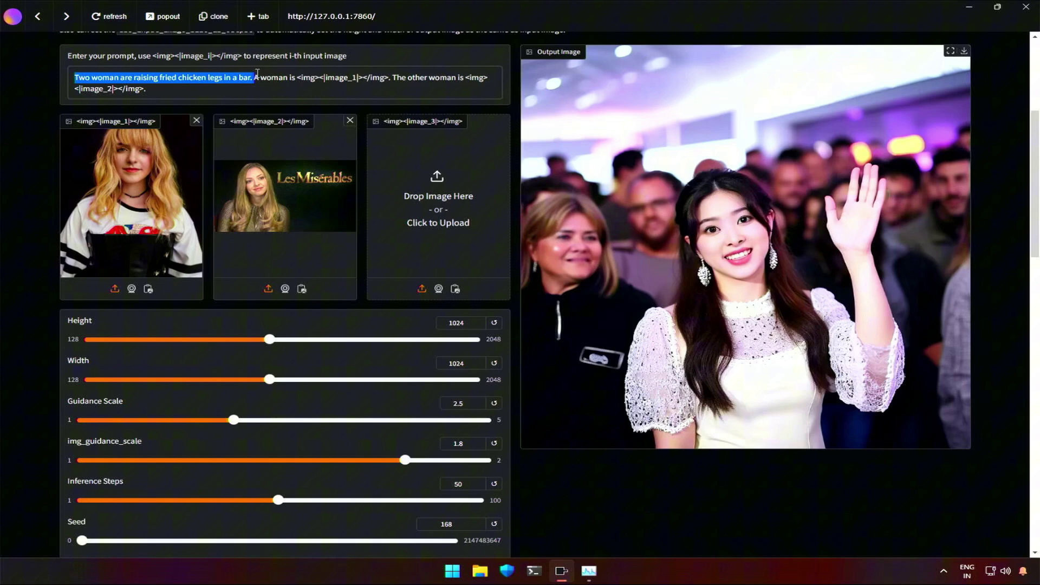
{"action": "left_click_drag", "start_coordinate": [257, 73], "coordinate": [304, 76]}
{"action": "left_click", "coordinate": [308, 78]}
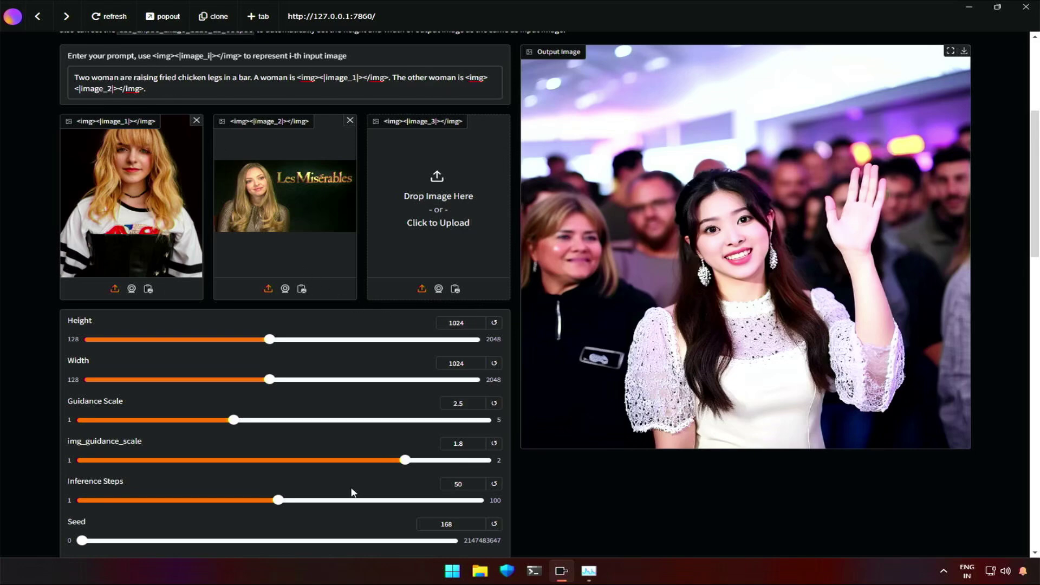
Try to generate the two-women image and check the GPU memory usage in Task Manager
{"action": "scroll", "coordinate": [351, 485], "scroll_direction": "down", "scroll_amount": 6}
{"action": "left_click", "coordinate": [324, 422]}
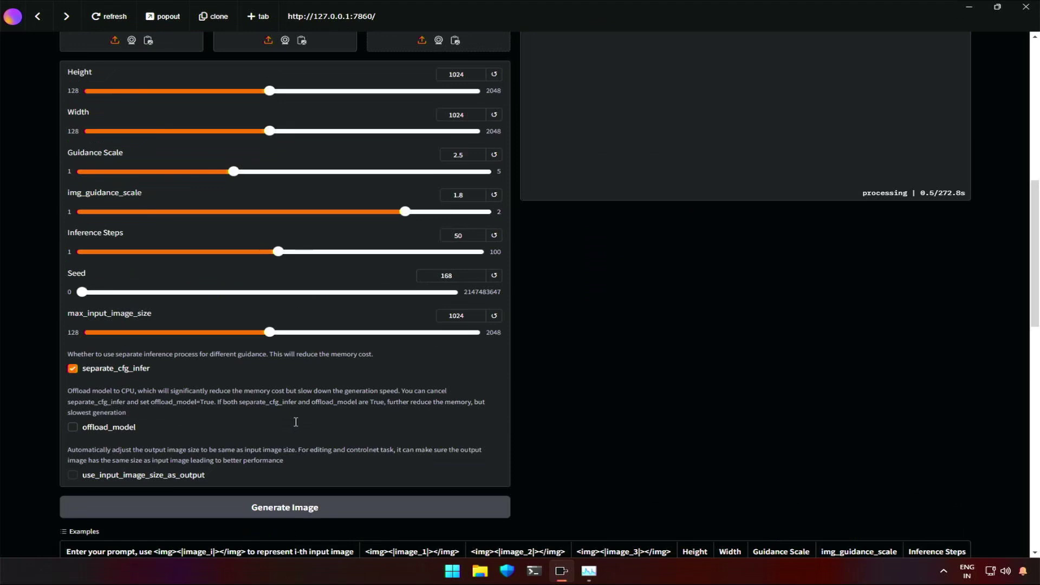
{"action": "left_click", "coordinate": [589, 570]}
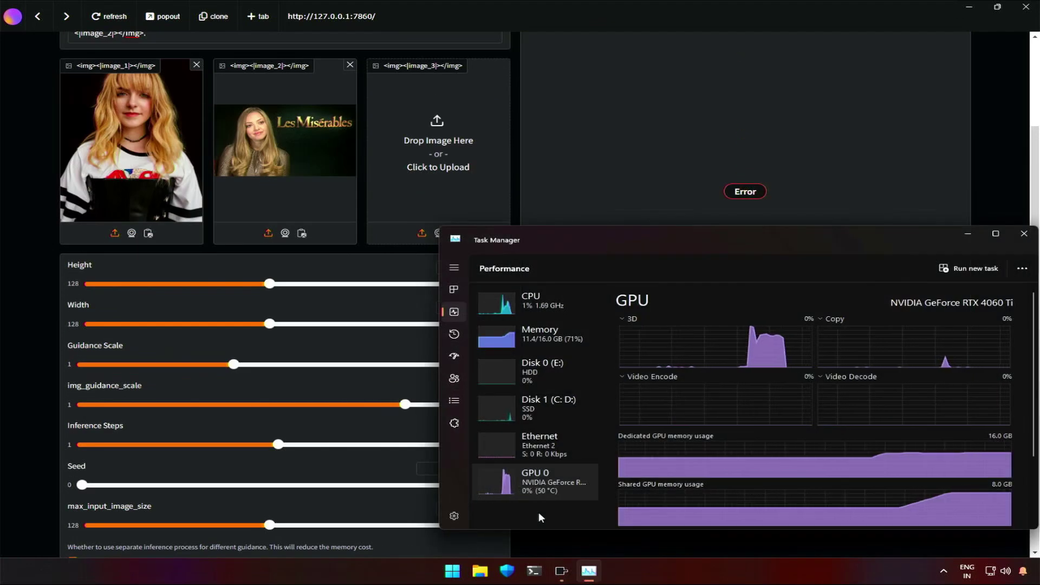
Leave the current generation page and reopen the omnigen Web UI
{"action": "left_click", "coordinate": [44, 15]}
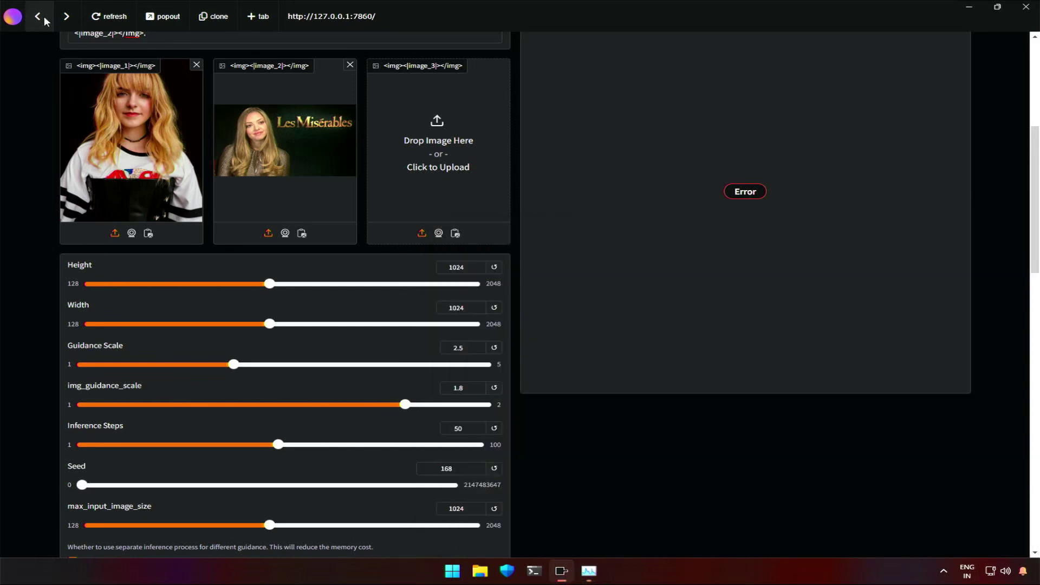
{"action": "left_click", "coordinate": [43, 15]}
{"action": "left_click", "coordinate": [134, 332]}
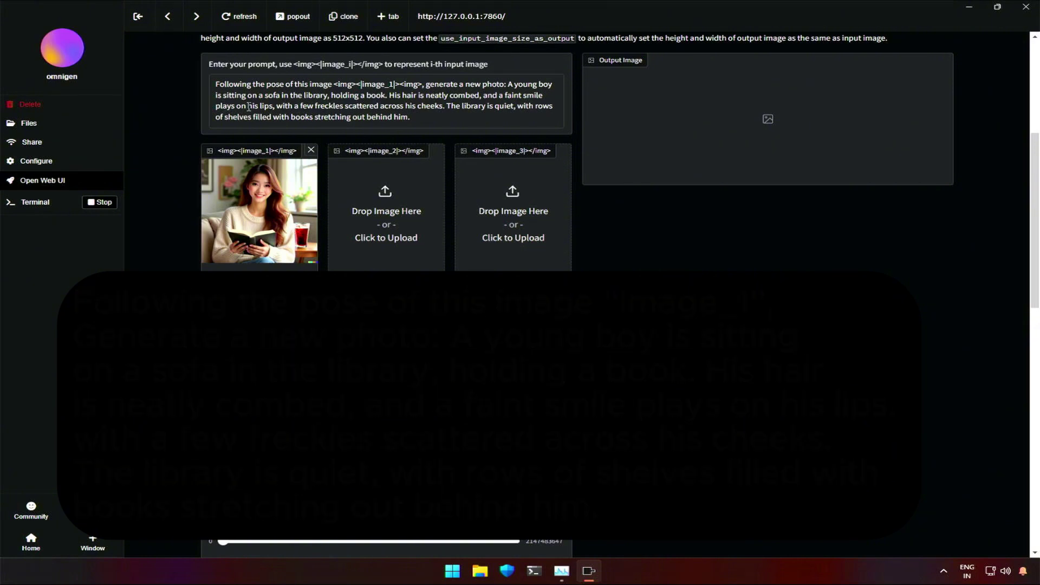
Generate an image from the pose-following example of a young boy sitting on a sofa in the library
{"action": "scroll", "coordinate": [359, 350], "scroll_direction": "down", "scroll_amount": 1}
{"action": "scroll", "coordinate": [360, 352], "scroll_direction": "down", "scroll_amount": 5}
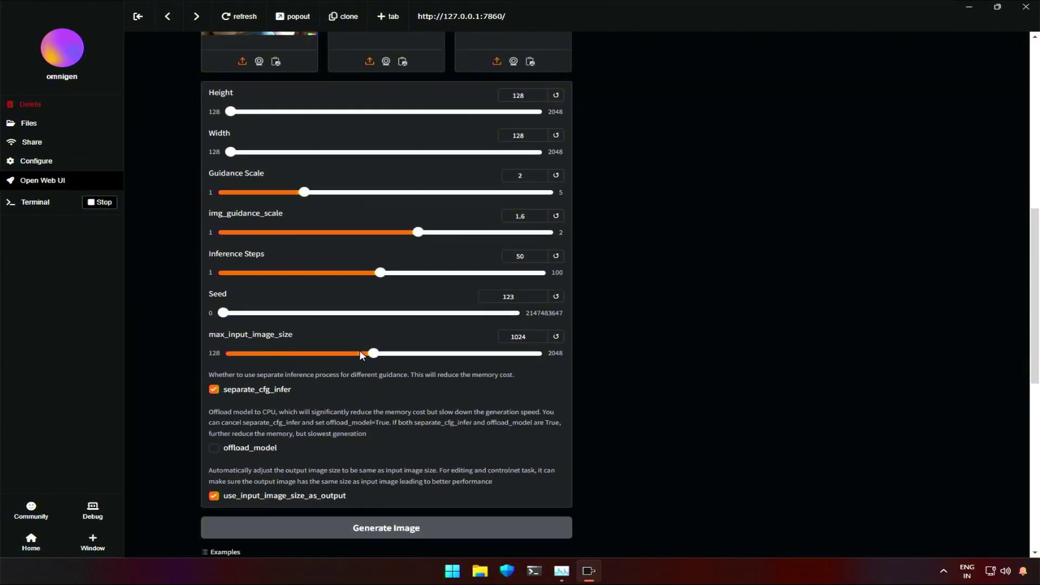
{"action": "left_click", "coordinate": [373, 428]}
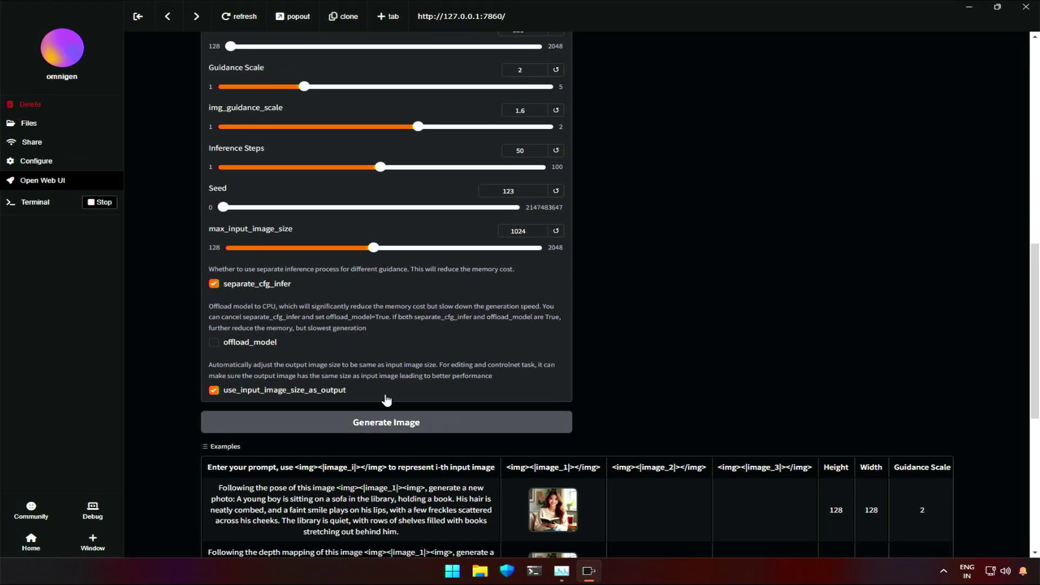
Check the GPU usage in Task Manager during the young boy generation and view the finished image
{"action": "scroll", "coordinate": [390, 386], "scroll_direction": "down", "scroll_amount": 1}
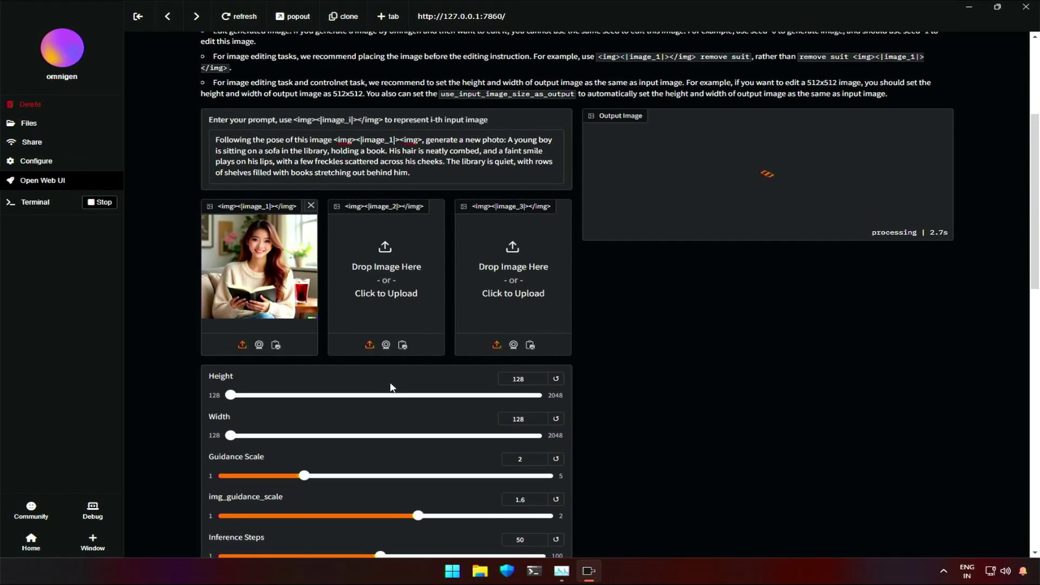
{"action": "key", "text": "ctrl+shift+Escape"}
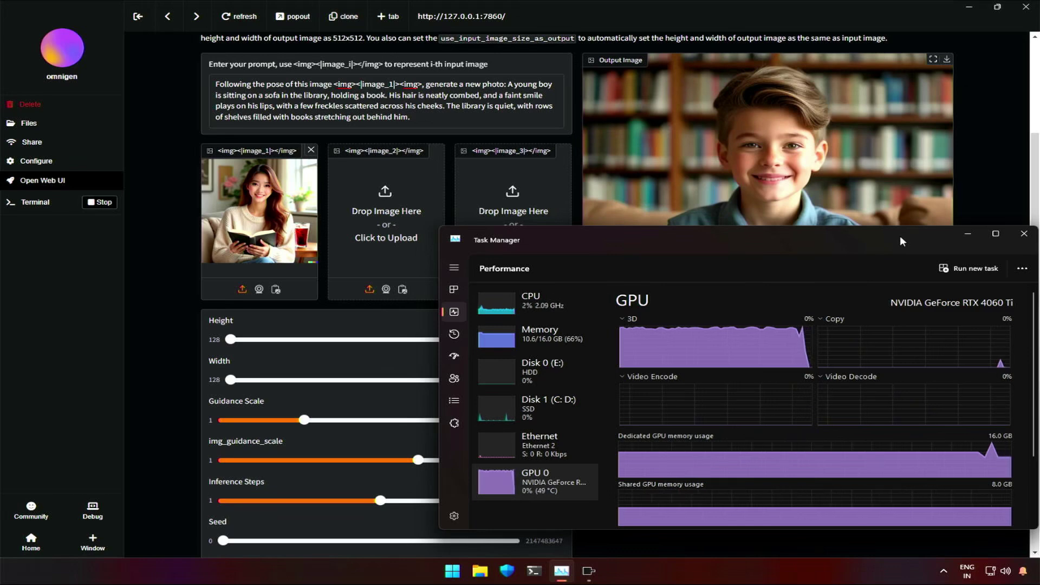
{"action": "left_click", "coordinate": [966, 231]}
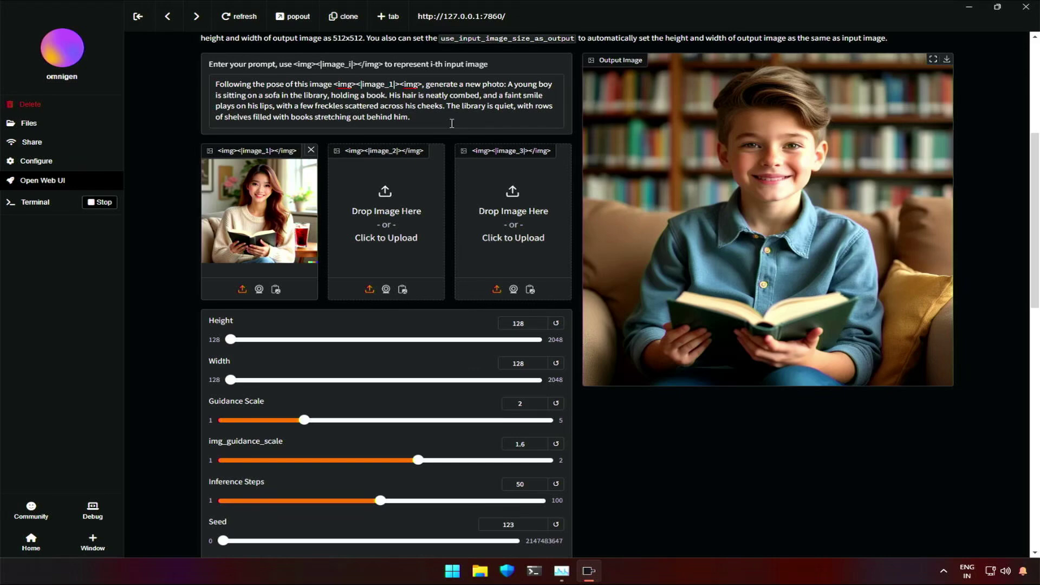
{"action": "left_click", "coordinate": [452, 123]}
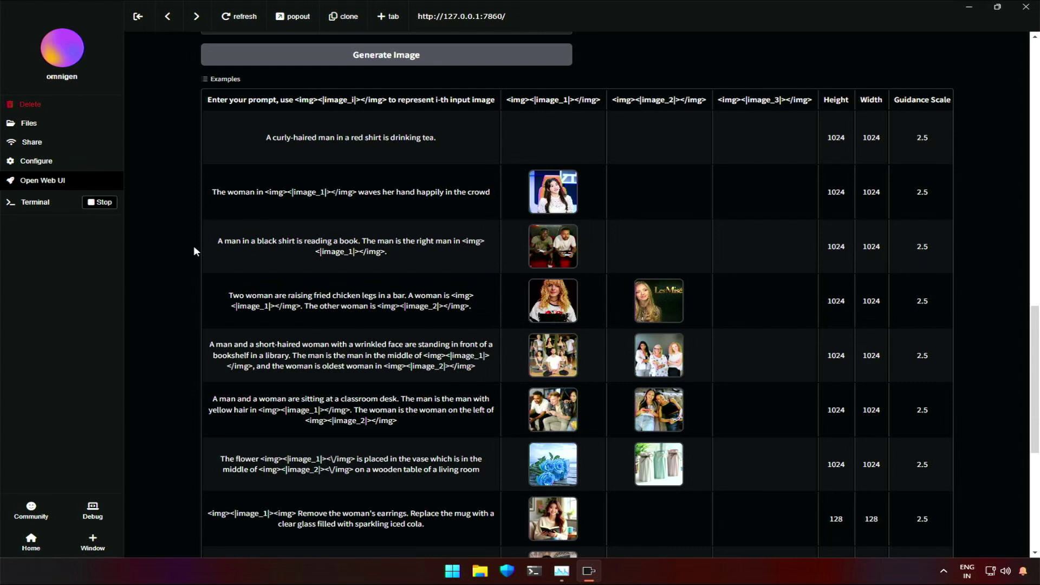
Load the example prompt of a man in a black shirt reading a book, with its two-man reference image
{"action": "left_click_drag", "start_coordinate": [193, 245], "coordinate": [183, 278]}
{"action": "left_click", "coordinate": [196, 262]}
{"action": "left_click", "coordinate": [184, 278]}
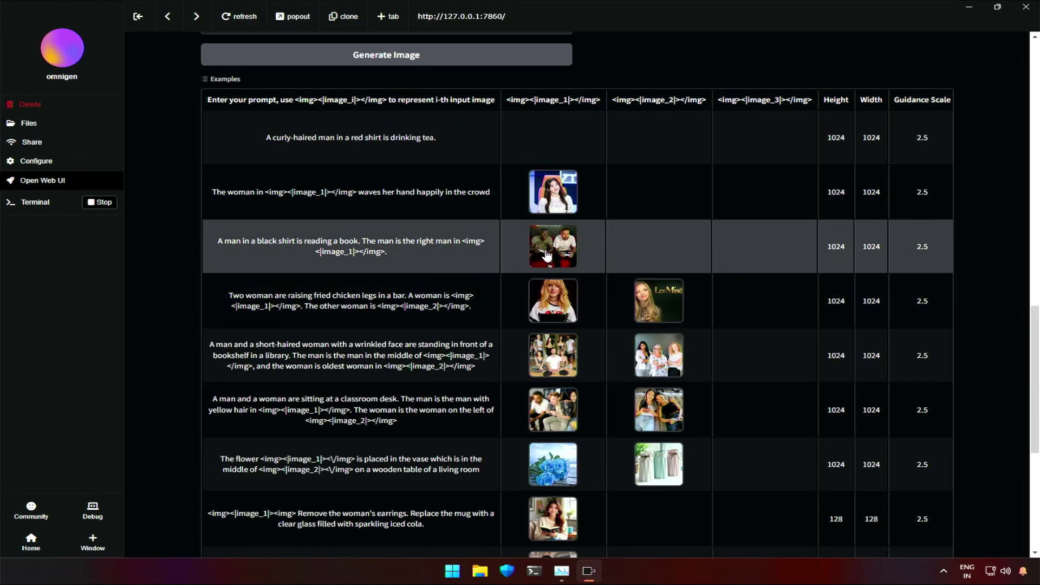
{"action": "scroll", "coordinate": [427, 297], "scroll_direction": "up", "scroll_amount": 10}
{"action": "scroll", "coordinate": [430, 297], "scroll_direction": "up", "scroll_amount": 6}
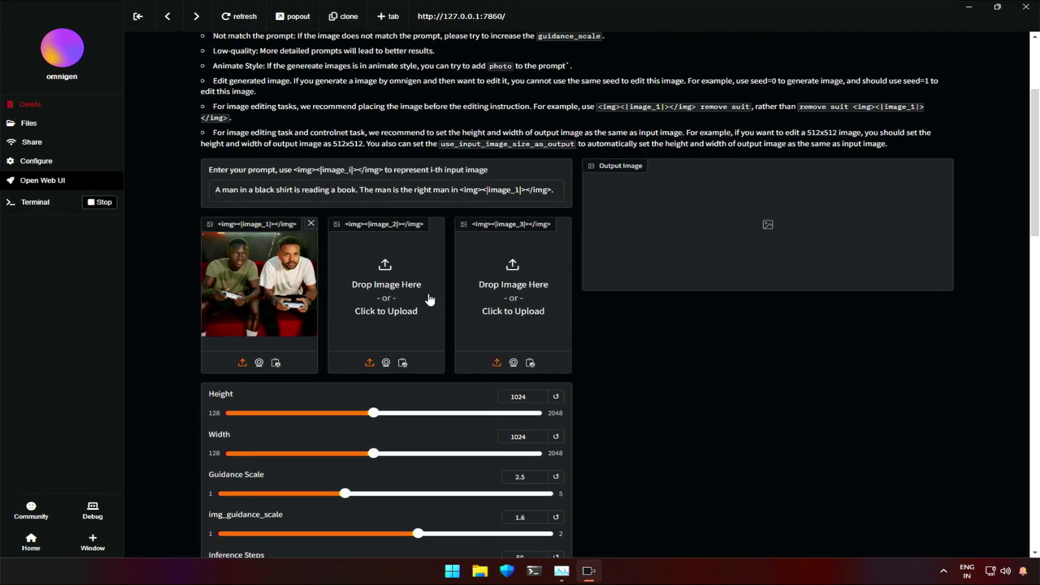
Replace the first reference image with the picture 2024-08-04_21-46-32_4347.png
{"action": "left_click", "coordinate": [311, 283]}
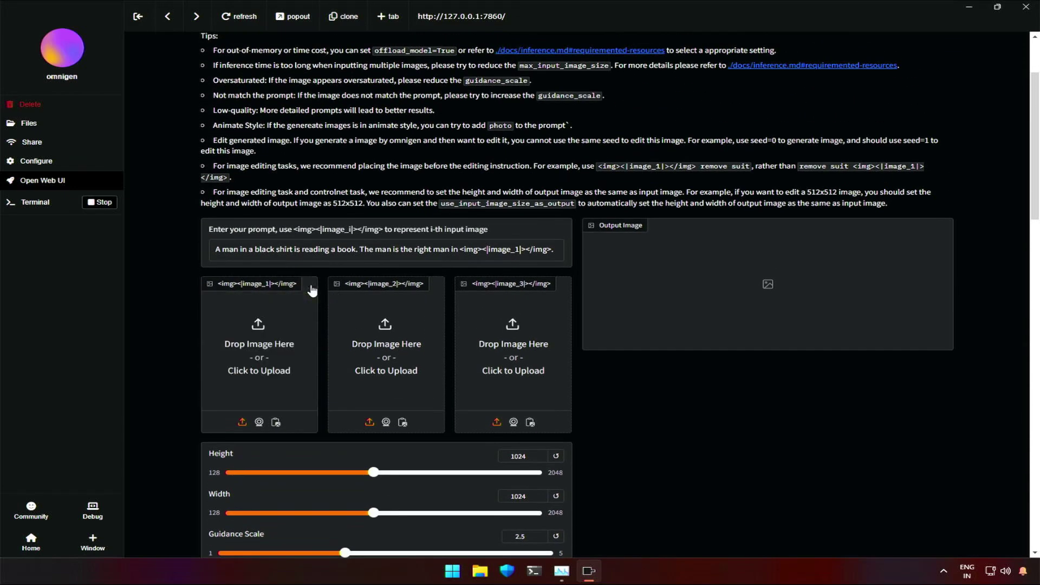
{"action": "left_click", "coordinate": [268, 342]}
{"action": "double_click", "coordinate": [258, 281]}
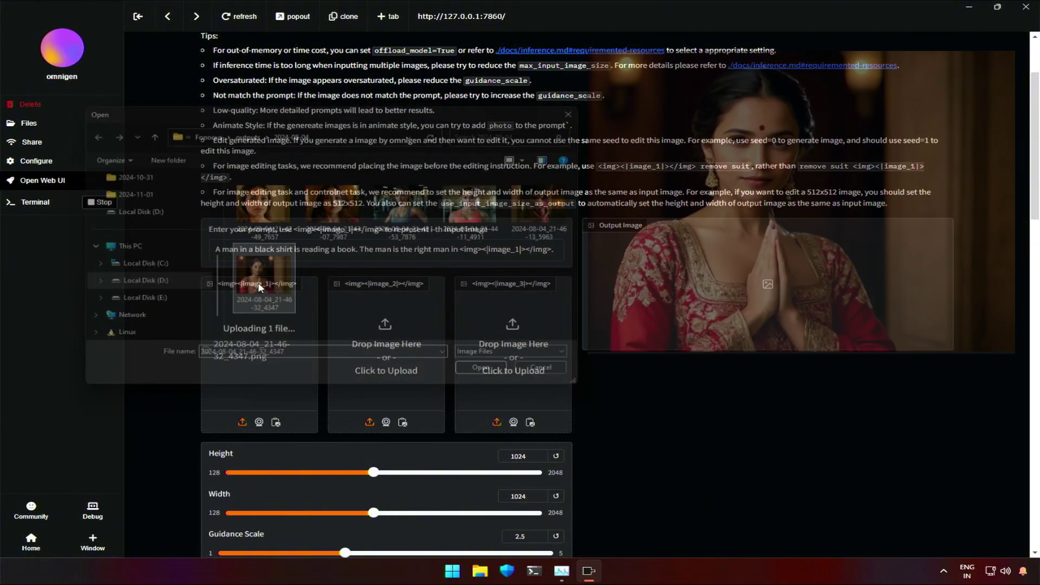
Change "man" to "woman" in the first sentence of the prompt
{"action": "scroll", "coordinate": [256, 364], "scroll_direction": "down", "scroll_amount": 2}
{"action": "scroll", "coordinate": [256, 364], "scroll_direction": "down", "scroll_amount": 1}
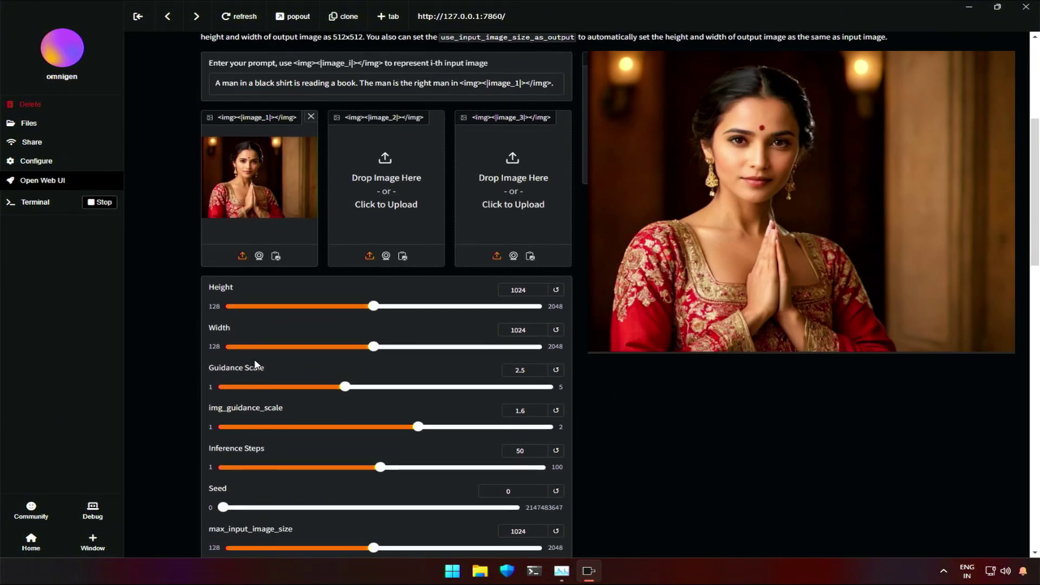
{"action": "left_click", "coordinate": [244, 84]}
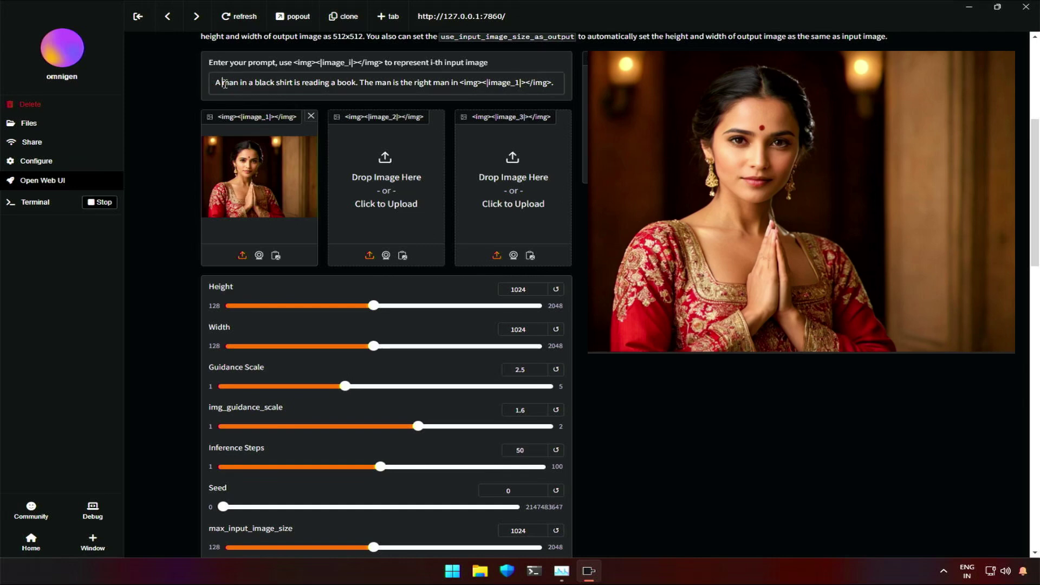
{"action": "key", "text": "BackSpace"}
{"action": "key", "text": "BackSpace"}
{"action": "key", "text": "BackSpace"}
{"action": "type", "text": "woman"}
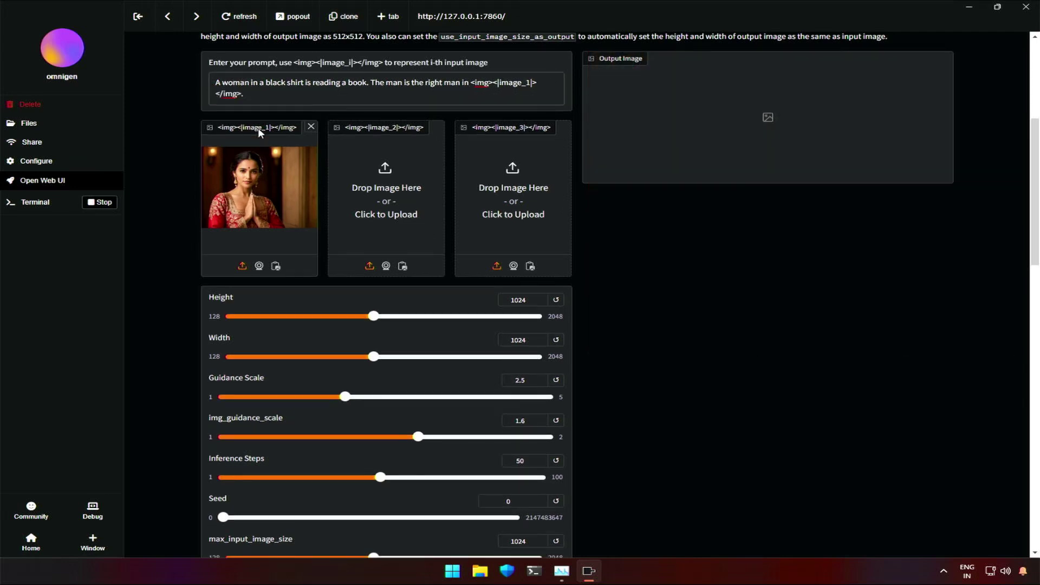
Change the subject of the prompt's second sentence from "man" to "woman"
{"action": "key", "text": "ctrl+Right"}
{"action": "key", "text": "ctrl+Right"}
{"action": "key", "text": "ctrl+Right"}
{"action": "key", "text": "ctrl+Right"}
{"action": "key", "text": "ctrl+Right"}
{"action": "key", "text": "ctrl+Right"}
{"action": "key", "text": "ctrl+Right"}
{"action": "key", "text": "ctrl+Right"}
{"action": "key", "text": "Right"}
{"action": "key", "text": "Right"}
{"action": "key", "text": "shift+Right"}
{"action": "key", "text": "shift+Right"}
{"action": "key", "text": "shift+Right"}
{"action": "type", "text": "woman"}
Delete "the right man" from the second sentence so it reads "The woman is in <img><|image_1|></img>."
{"action": "key", "text": "ctrl+Right"}
{"action": "key", "text": "ctrl+Right"}
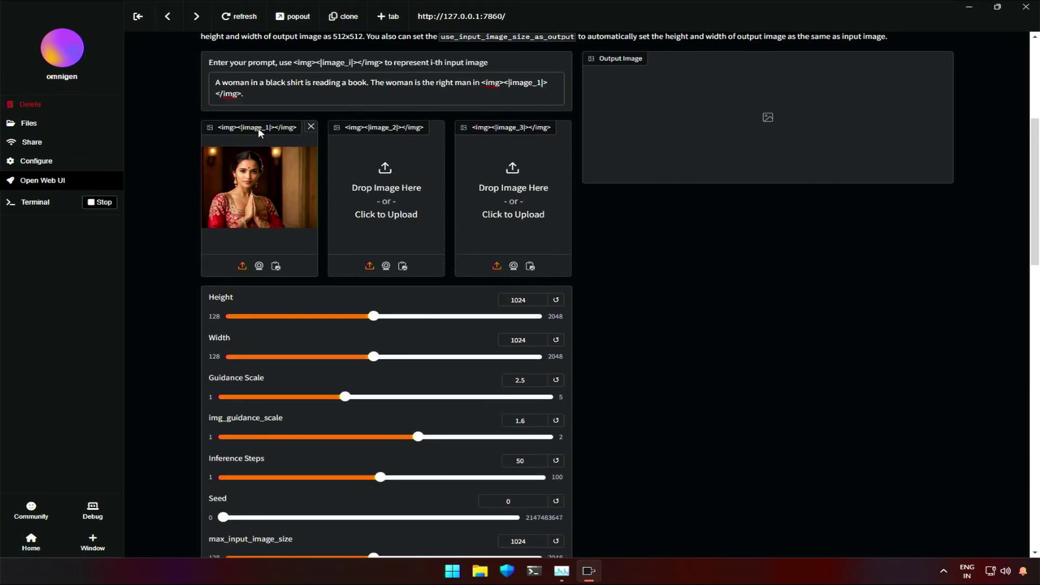
{"action": "key", "text": "shift+Right"}
{"action": "key", "text": "shift+Right"}
{"action": "key", "text": "shift+Right"}
{"action": "key", "text": "shift+Right"}
{"action": "key", "text": "shift+Right"}
{"action": "key", "text": "shift+Right"}
{"action": "key", "text": "shift+Right"}
{"action": "key", "text": "shift+Right"}
{"action": "key", "text": "shift+Right"}
{"action": "key", "text": "shift+Right"}
{"action": "key", "text": "shift+Right"}
{"action": "key", "text": "shift+Right"}
{"action": "key", "text": "shift+Right"}
{"action": "key", "text": "shift+Right"}
{"action": "key", "text": "BackSpace"}
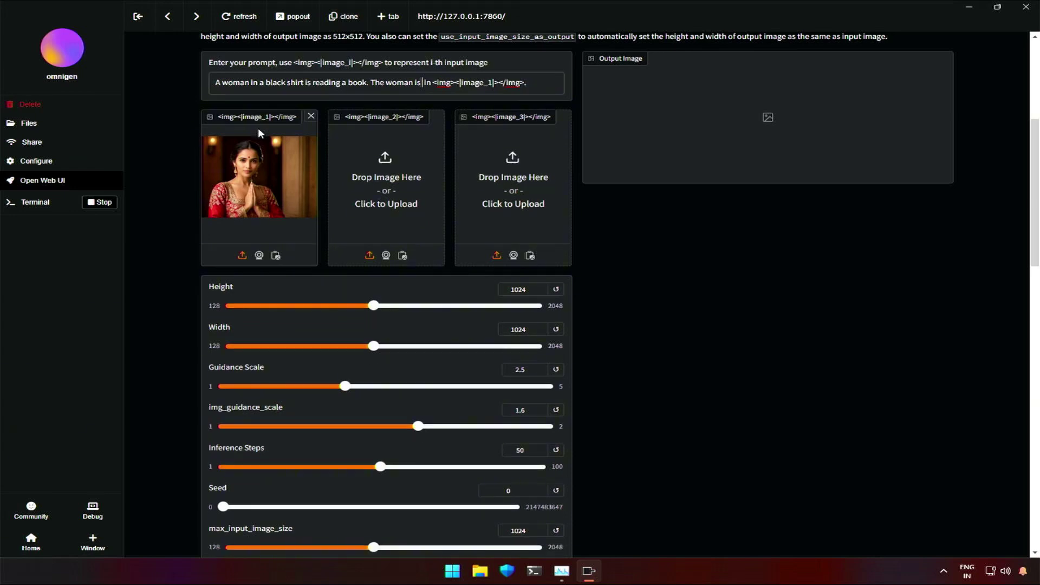
{"action": "key", "text": "BackSpace"}
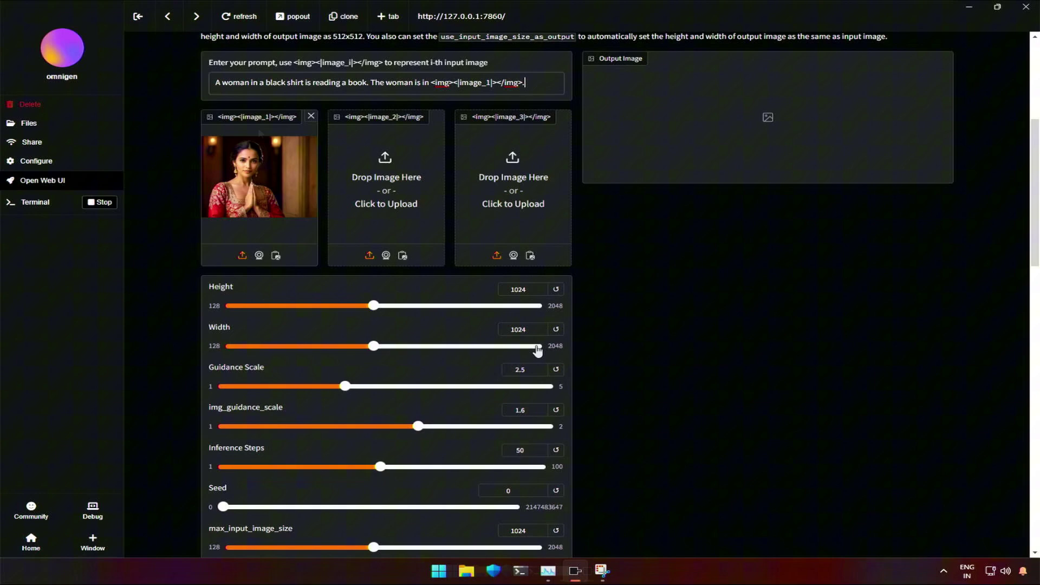
Generate the image of the woman reading a book and check the GPU usage in Task Manager
{"action": "scroll", "coordinate": [536, 365], "scroll_direction": "down", "scroll_amount": 4}
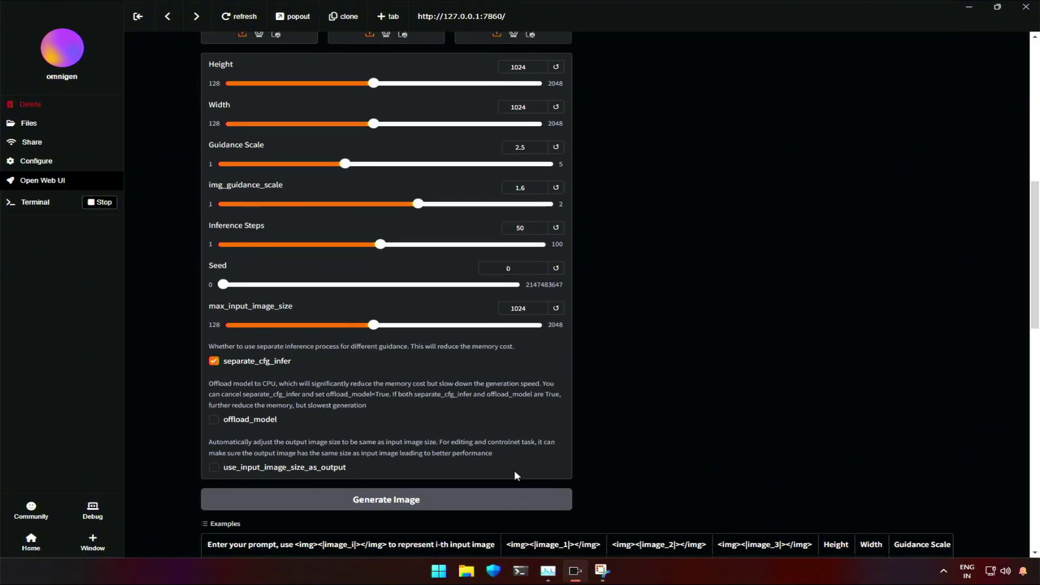
{"action": "left_click", "coordinate": [495, 511]}
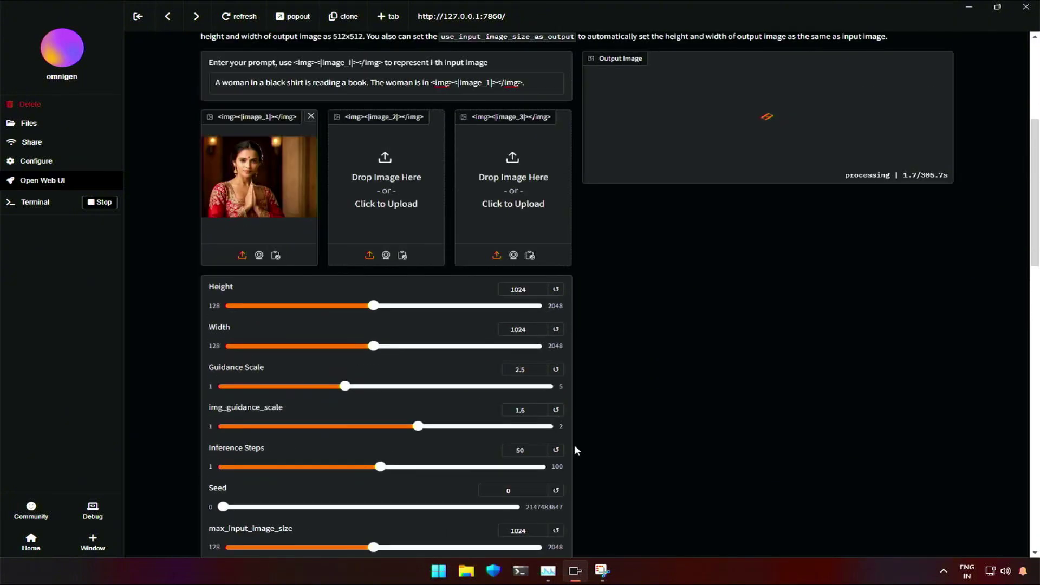
{"action": "key", "text": "ctrl+shift+Escape"}
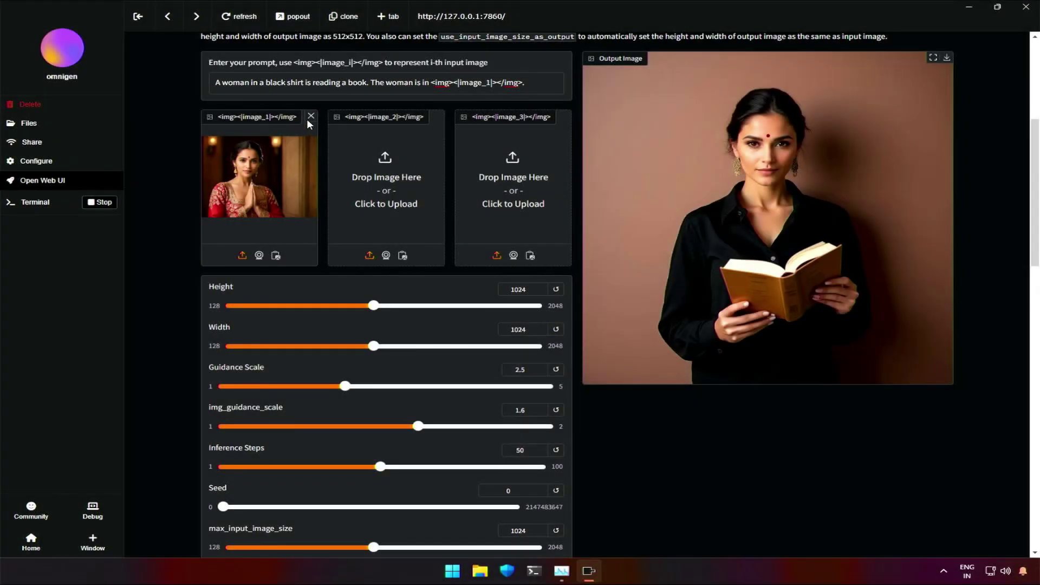
Use the generated output as the first reference image and replace "is reading a book" with "holding a rose flower" in the prompt
{"action": "left_click", "coordinate": [310, 116]}
{"action": "left_click_drag", "start_coordinate": [746, 249], "coordinate": [266, 216]}
{"action": "left_click_drag", "start_coordinate": [304, 83], "coordinate": [367, 83]}
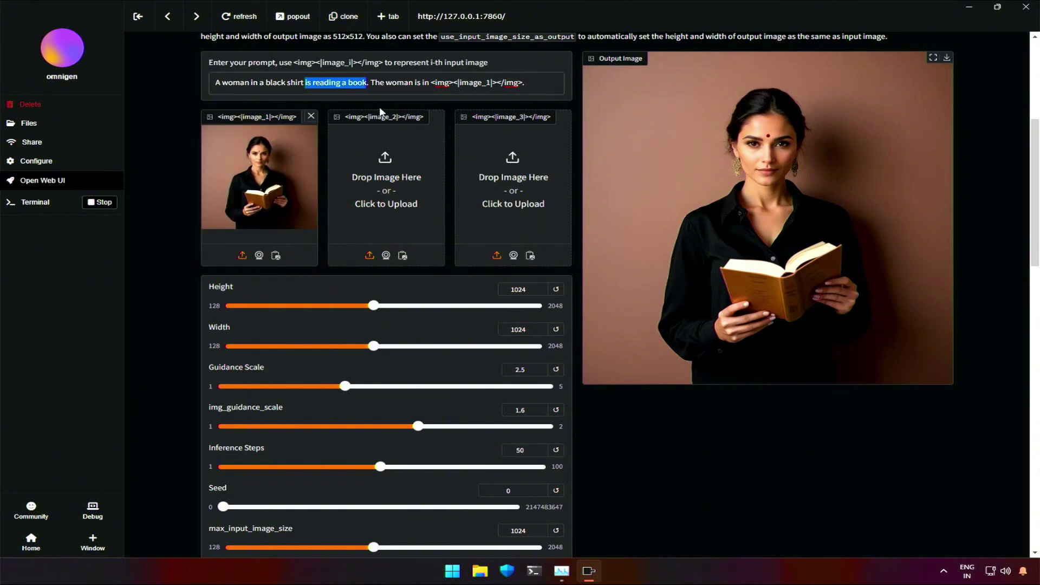
{"action": "type", "text": "holding a r"}
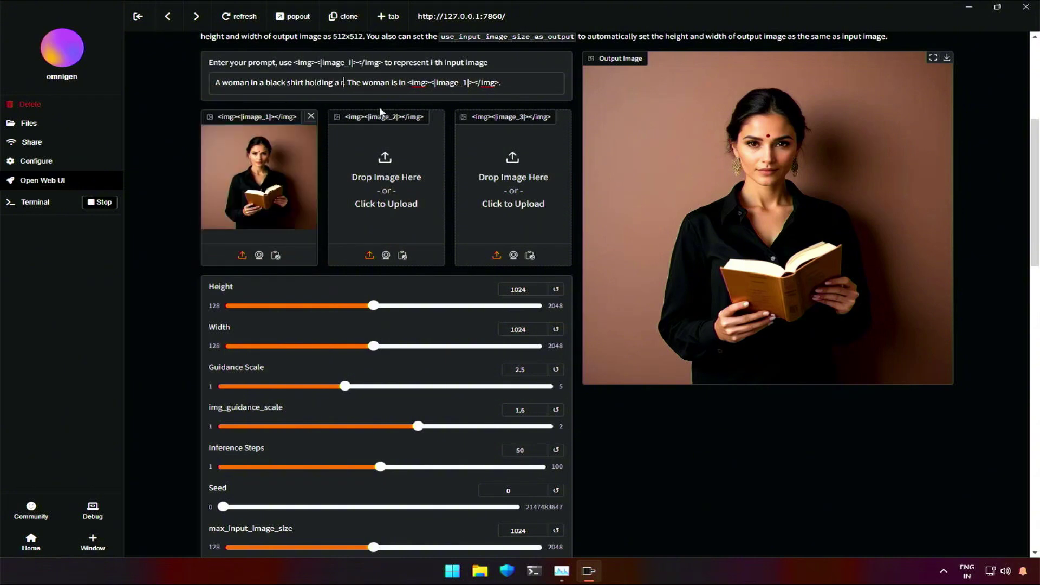
{"action": "type", "text": "ose flower."}
{"action": "key", "text": "End"}
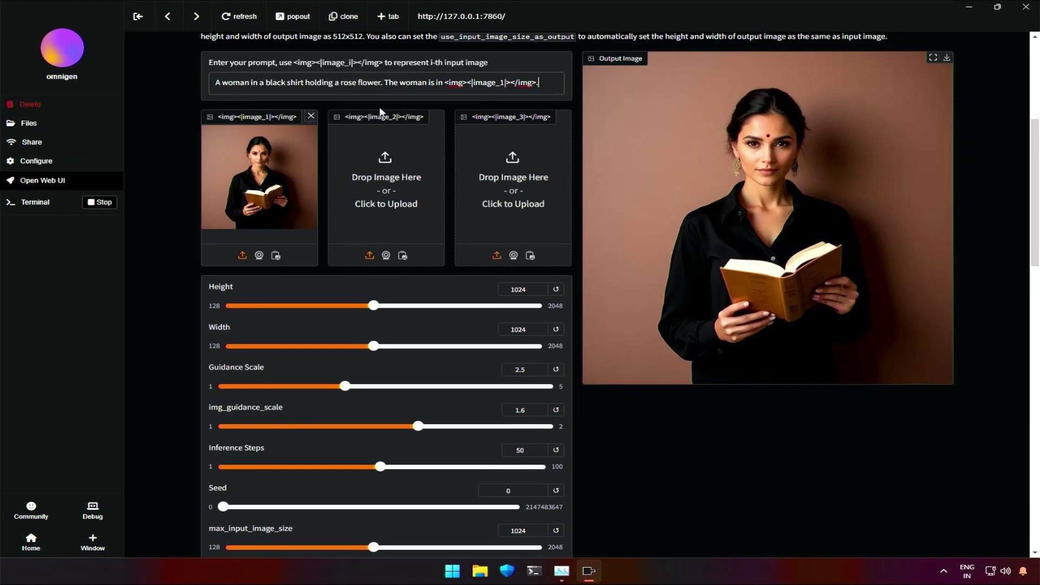
Generate the rose flower image and compare the result with the original portrait in Snipping Tool
{"action": "scroll", "coordinate": [381, 112], "scroll_direction": "down", "scroll_amount": 7}
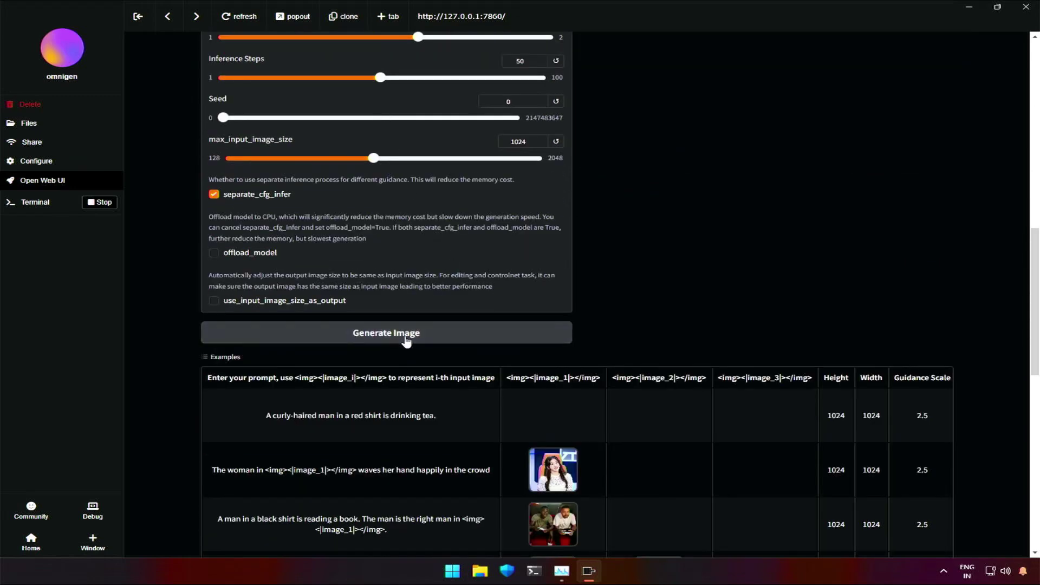
{"action": "left_click", "coordinate": [405, 337]}
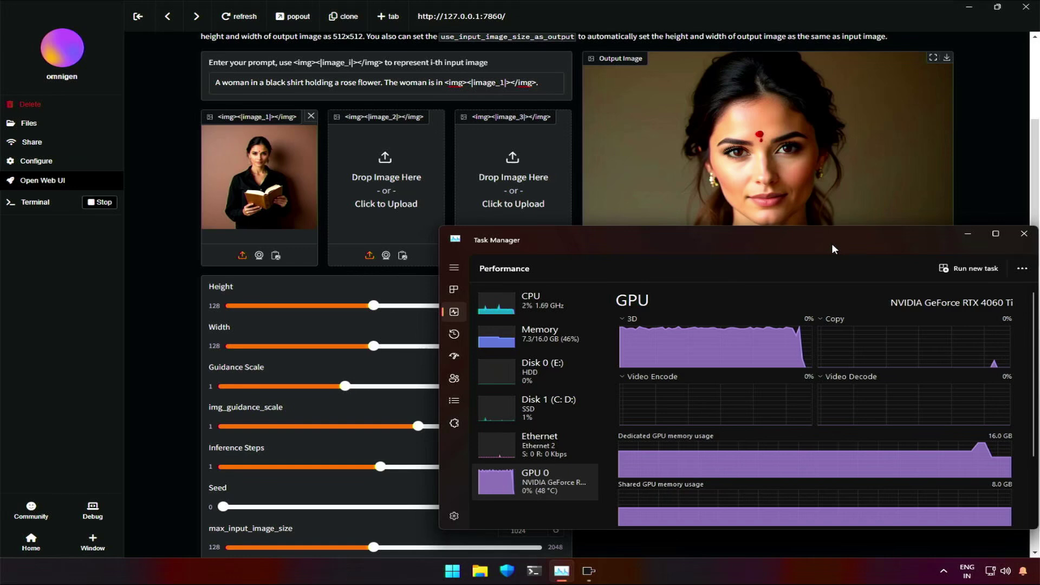
{"action": "left_click", "coordinate": [962, 234]}
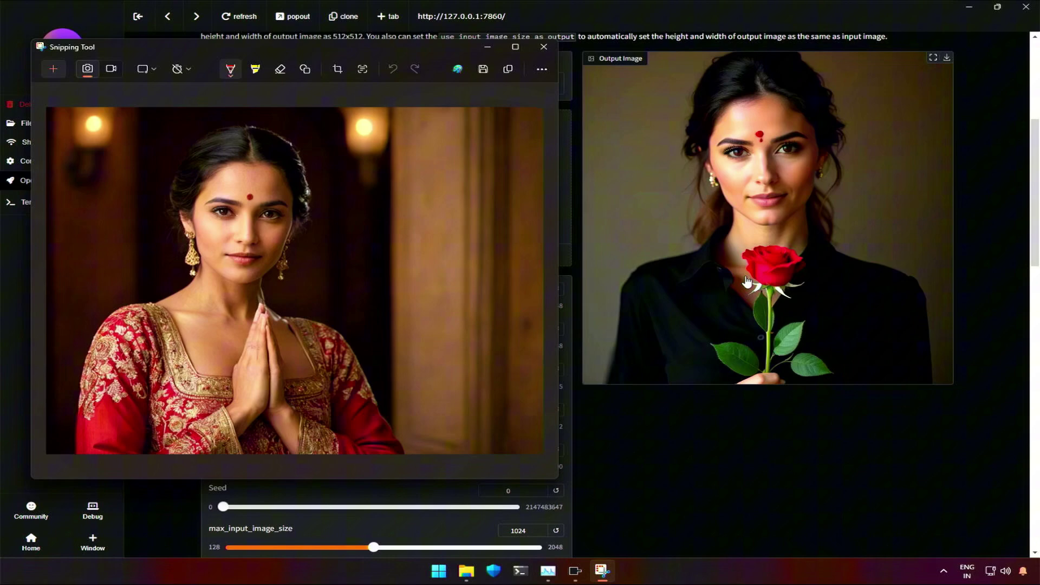
{"action": "left_click", "coordinate": [488, 48]}
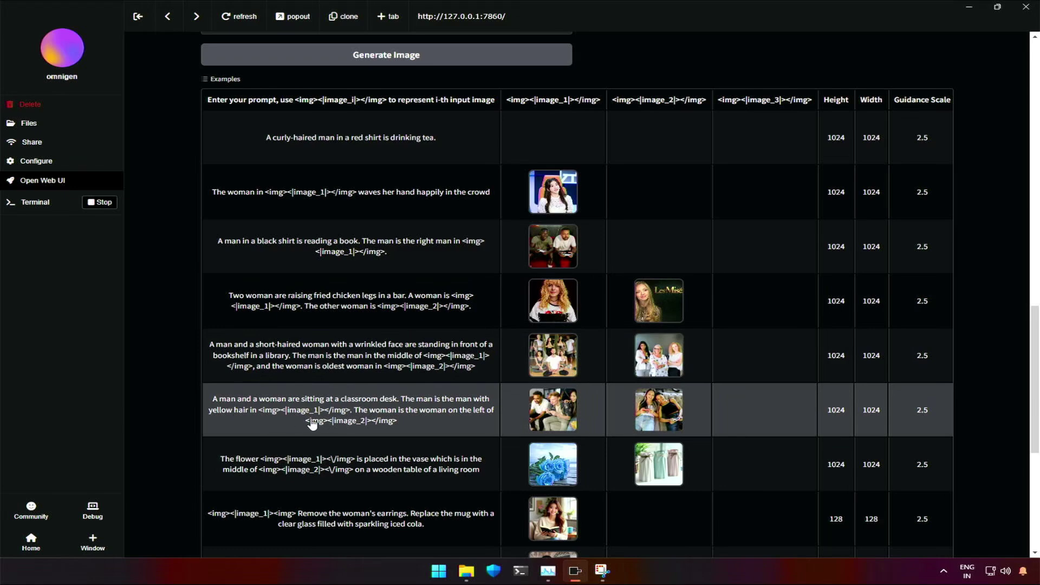
Load the example of a man and a woman at a classroom desk and read through its two-image prompt
{"action": "left_click", "coordinate": [345, 424]}
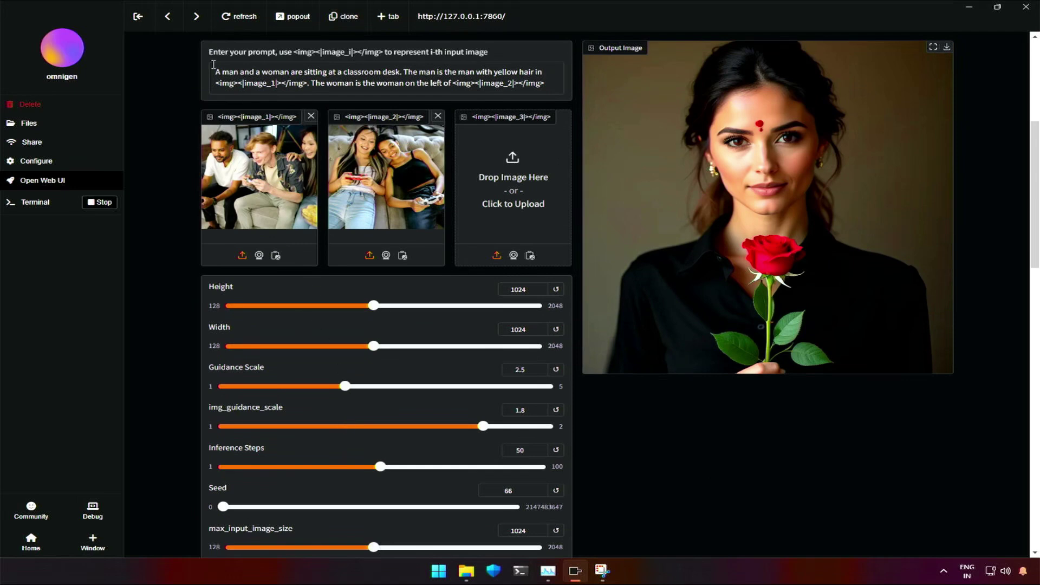
{"action": "left_click_drag", "start_coordinate": [217, 71], "coordinate": [401, 73]}
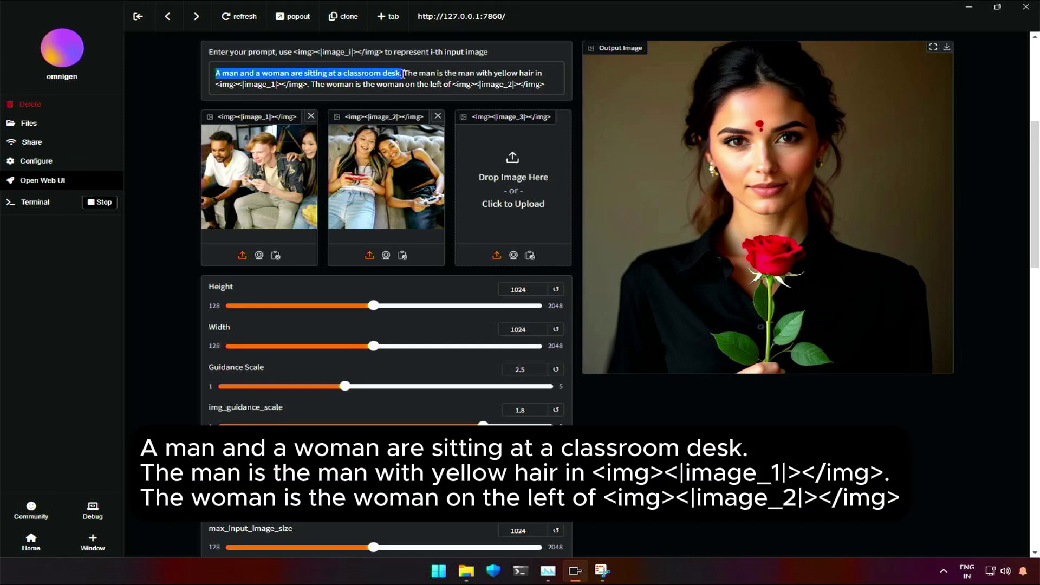
{"action": "left_click_drag", "start_coordinate": [403, 72], "coordinate": [442, 82]}
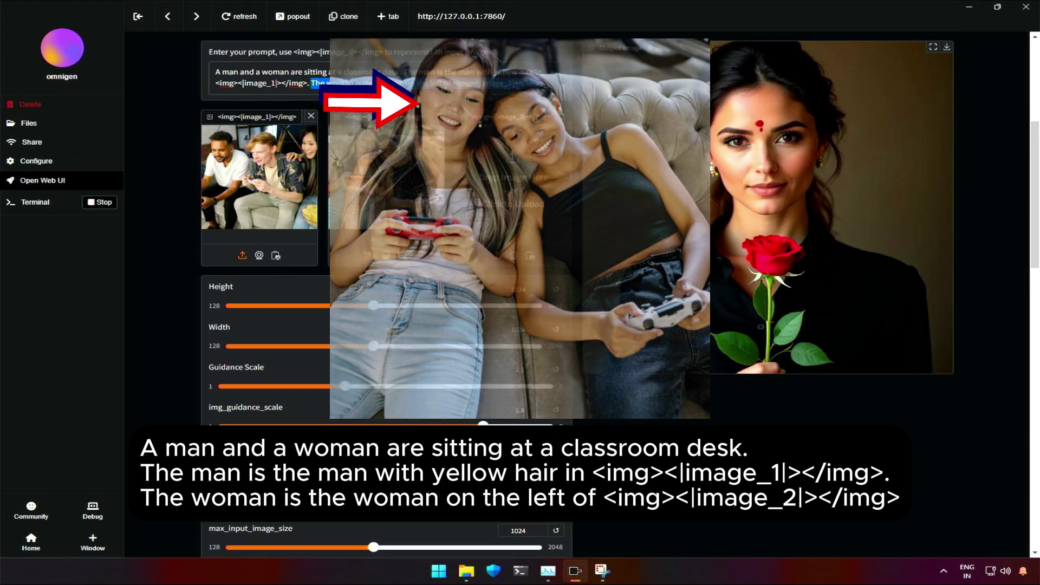
Start generating the classroom desk image and check the GPU usage in Task Manager
{"action": "scroll", "coordinate": [157, 309], "scroll_direction": "down", "scroll_amount": 5}
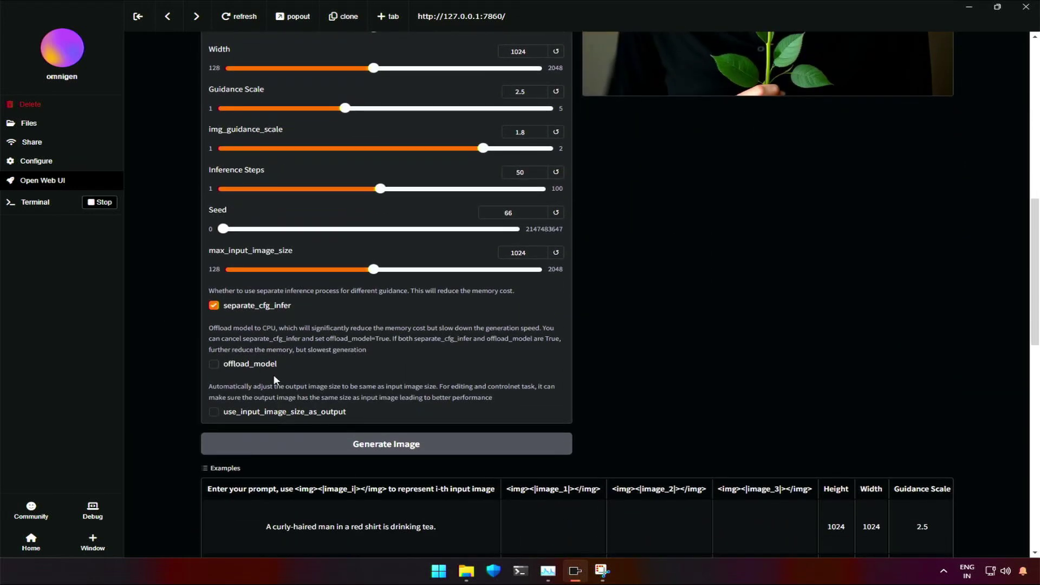
{"action": "left_click", "coordinate": [379, 448]}
{"action": "scroll", "coordinate": [388, 390], "scroll_direction": "up", "scroll_amount": 3}
{"action": "scroll", "coordinate": [397, 366], "scroll_direction": "up", "scroll_amount": 3}
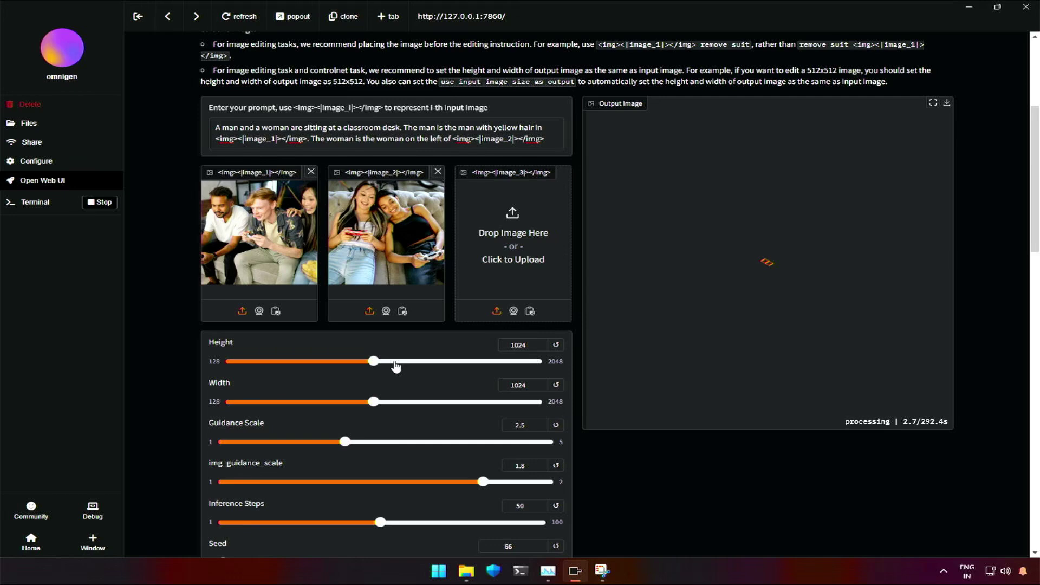
{"action": "scroll", "coordinate": [396, 366], "scroll_direction": "down", "scroll_amount": 1}
{"action": "key", "text": "ctrl+shift+Escape"}
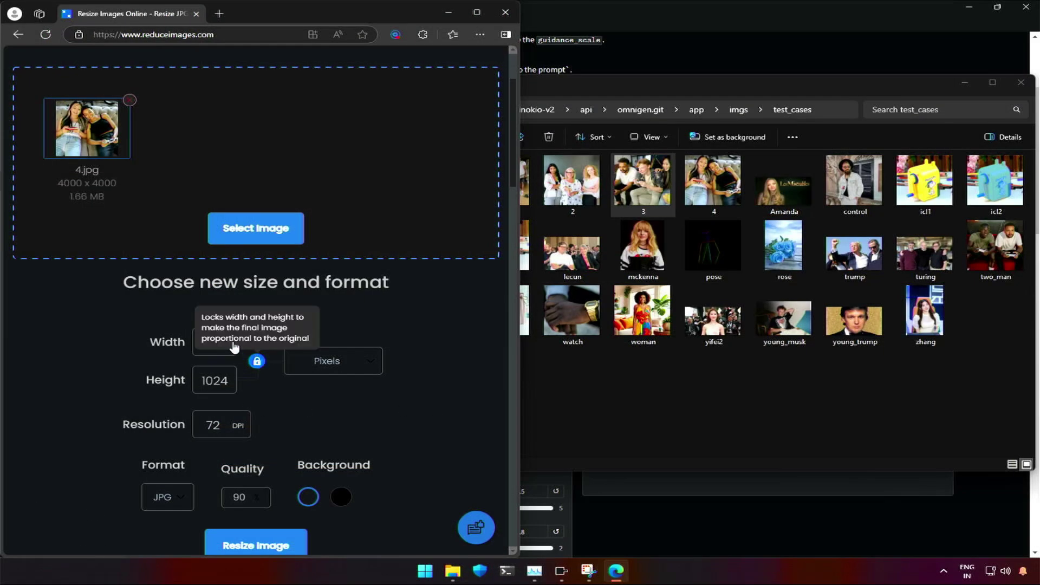
Adjust the new size in pixels for the reference image 4.jpg on reduceimages.com
{"action": "left_click", "coordinate": [337, 368]}
{"action": "left_click", "coordinate": [228, 354]}
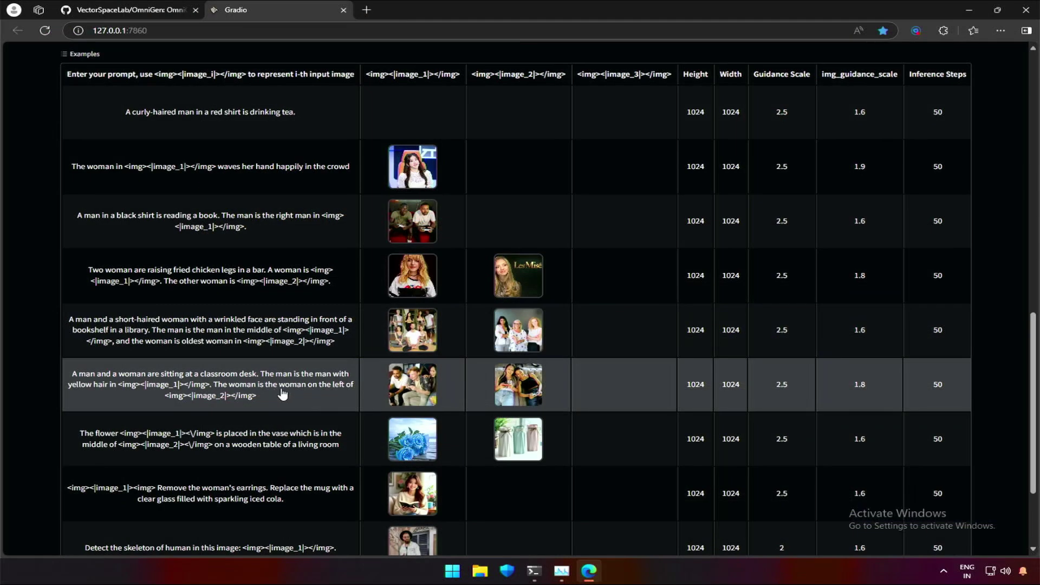
Switch to the Gradio page in Edge, generate the classroom desk example with its two reference images, and check the terminal and result
{"action": "scroll", "coordinate": [416, 394], "scroll_direction": "up", "scroll_amount": 5}
{"action": "scroll", "coordinate": [415, 394], "scroll_direction": "up", "scroll_amount": 7}
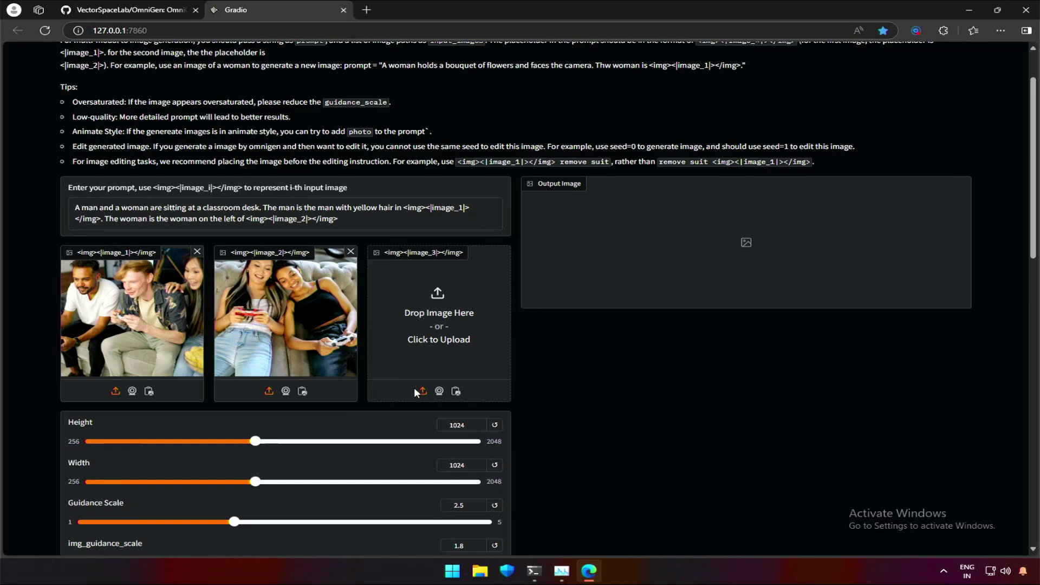
{"action": "scroll", "coordinate": [416, 392], "scroll_direction": "down", "scroll_amount": 5}
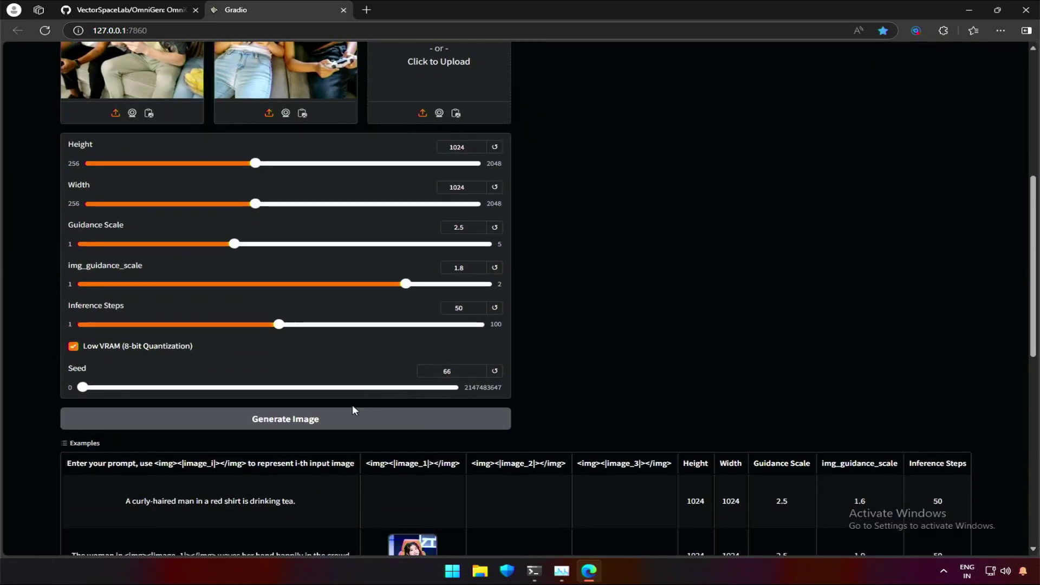
{"action": "left_click", "coordinate": [309, 417]}
{"action": "left_click", "coordinate": [533, 571]}
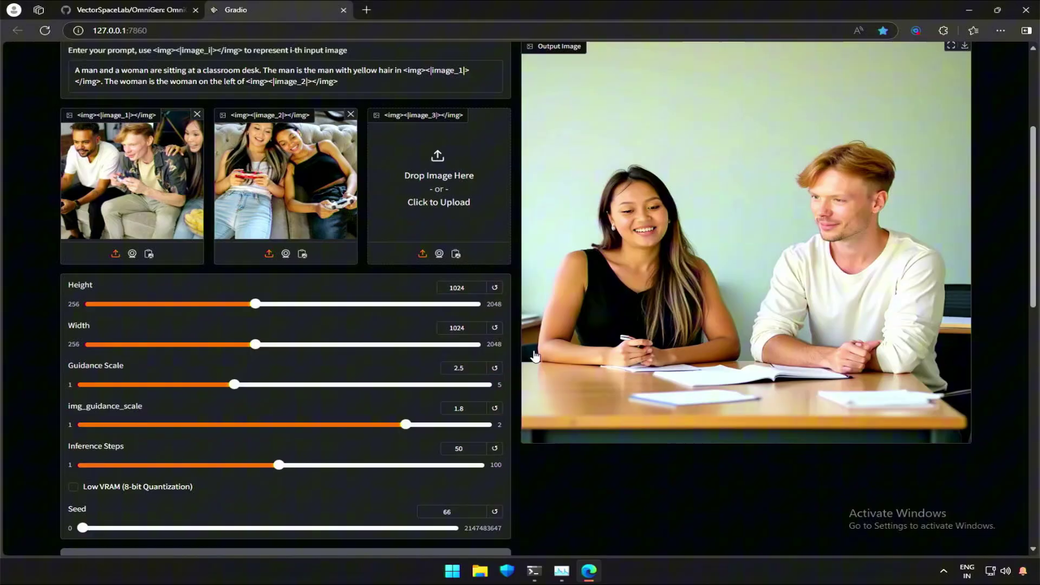
{"action": "scroll", "coordinate": [534, 356], "scroll_direction": "up", "scroll_amount": 1}
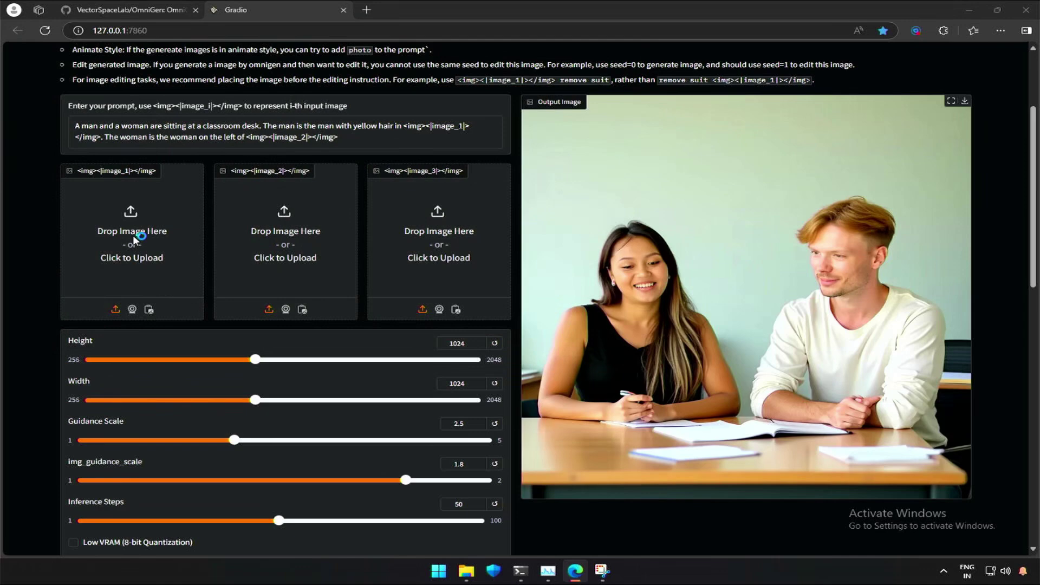
Upload the woman in the purple tank top as the first reference image and the curly-haired woman as the second
{"action": "left_click", "coordinate": [132, 235]}
{"action": "double_click", "coordinate": [179, 184]}
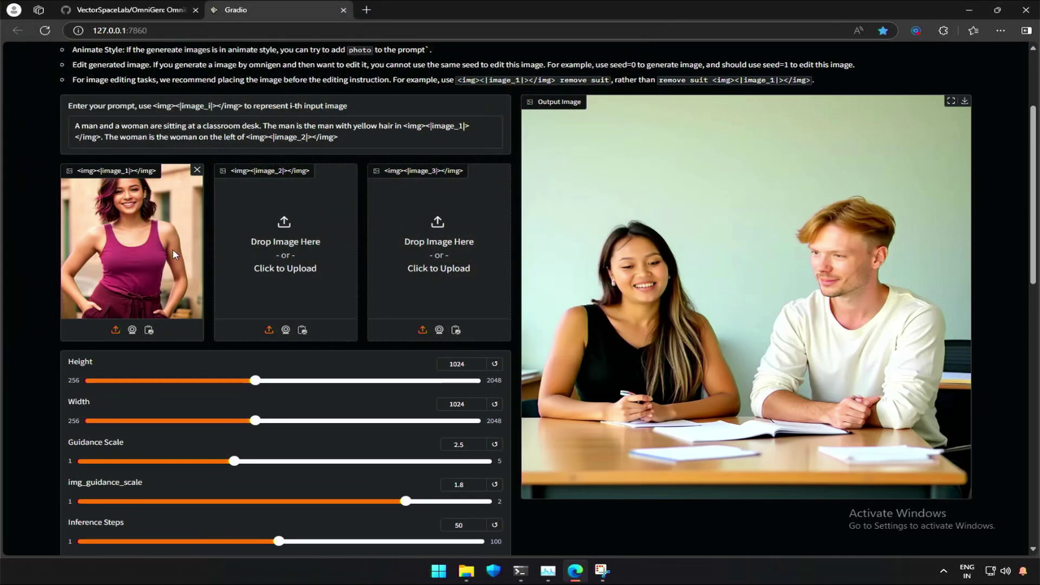
{"action": "left_click", "coordinate": [270, 262]}
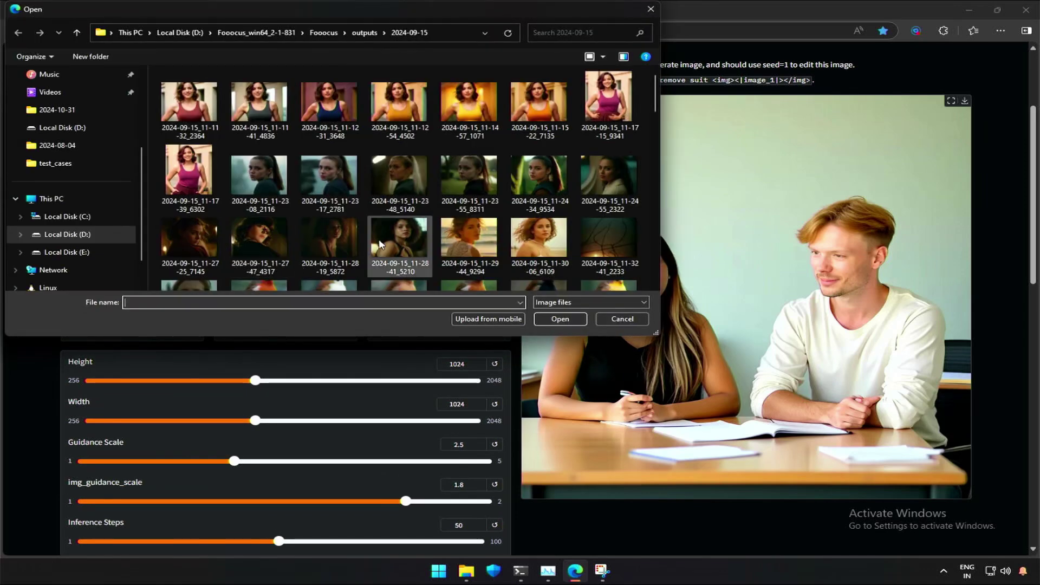
{"action": "double_click", "coordinate": [405, 251]}
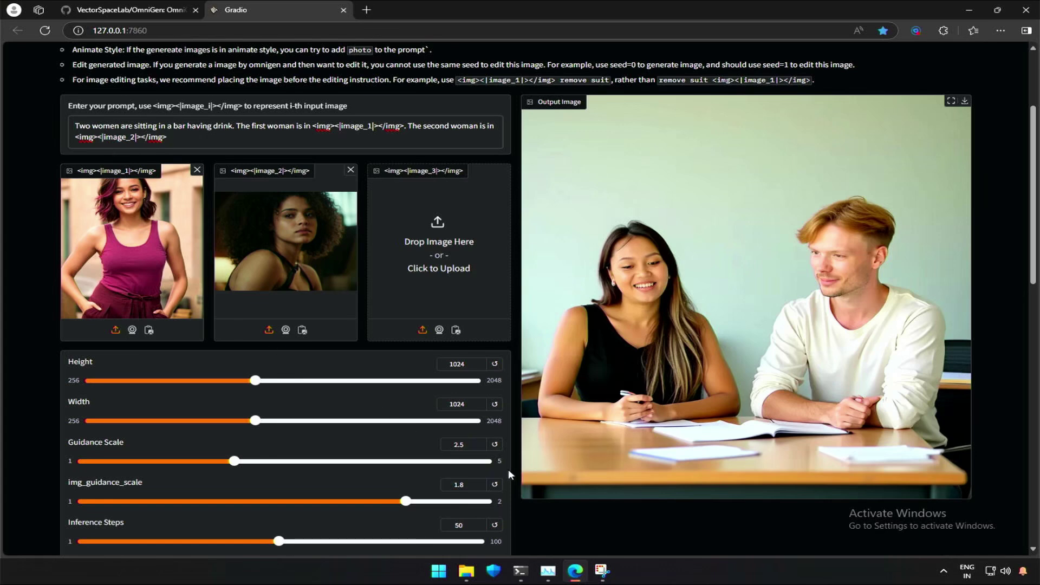
Generate the image of the two reference women having a drink in a bar, check GPU usage, and view the result enlarged
{"action": "scroll", "coordinate": [534, 516], "scroll_direction": "down", "scroll_amount": 3}
{"action": "left_click", "coordinate": [472, 474]}
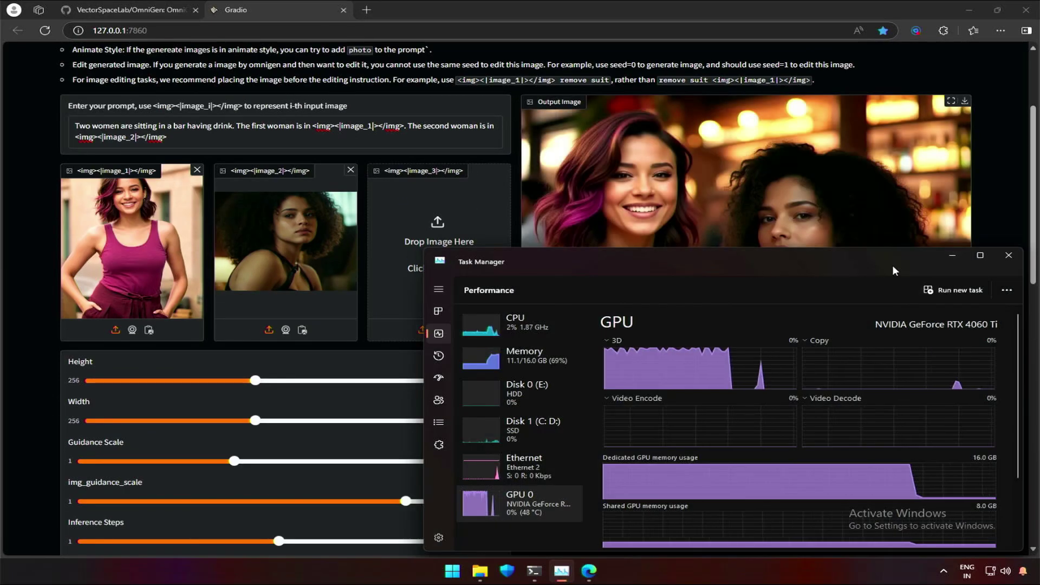
{"action": "left_click", "coordinate": [951, 256]}
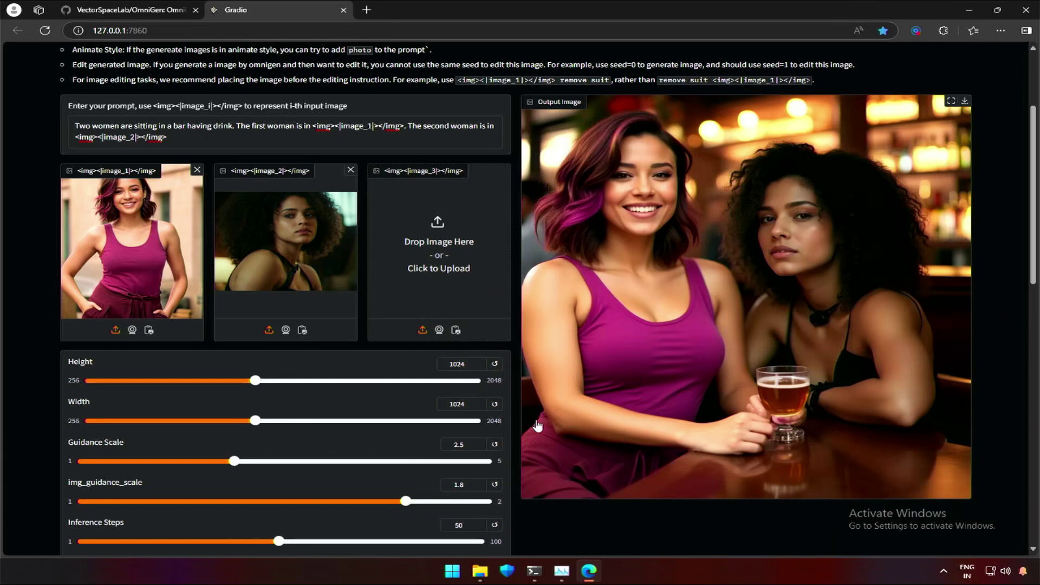
{"action": "left_click", "coordinate": [951, 101]}
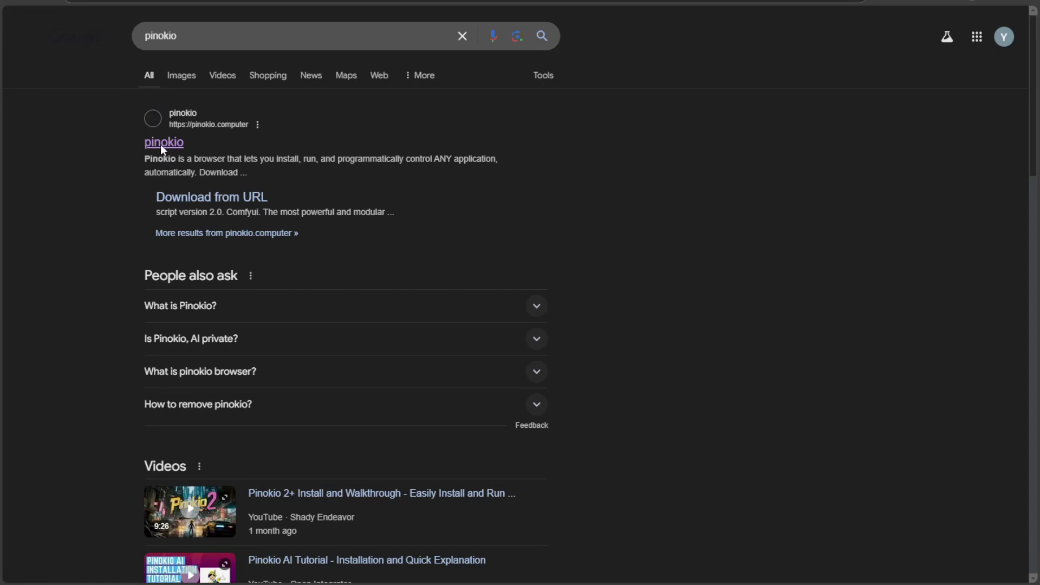
Open the pinokio site from the search results and download the Windows version, saving the zip file to disk
{"action": "left_click", "coordinate": [162, 145]}
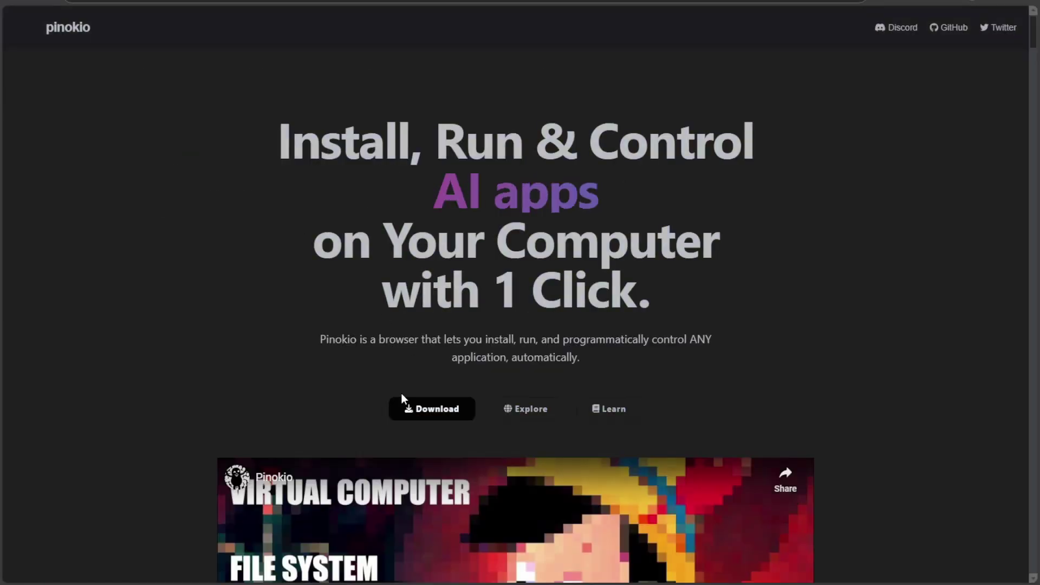
{"action": "left_click", "coordinate": [427, 408]}
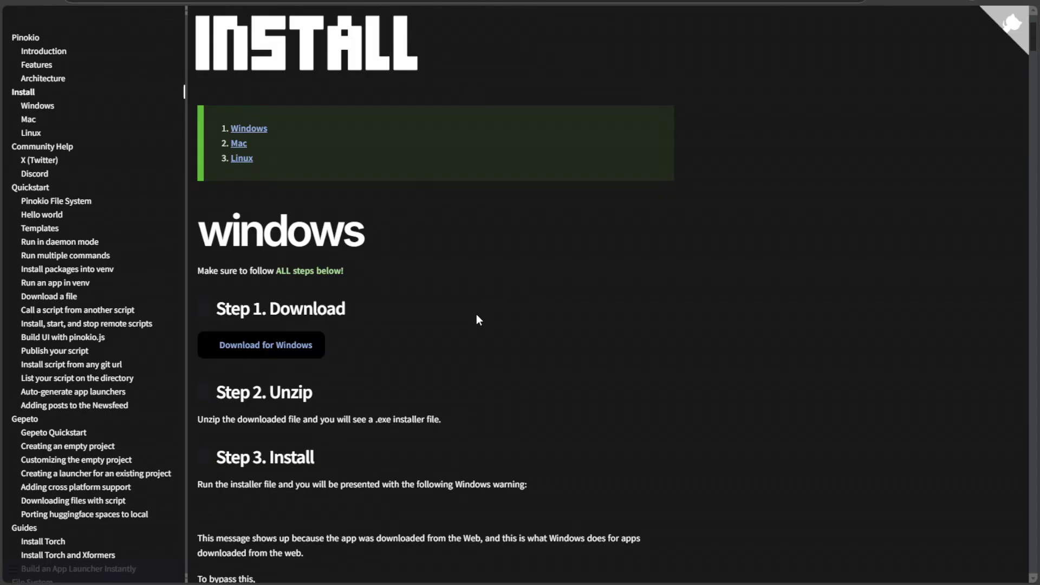
{"action": "left_click", "coordinate": [262, 353]}
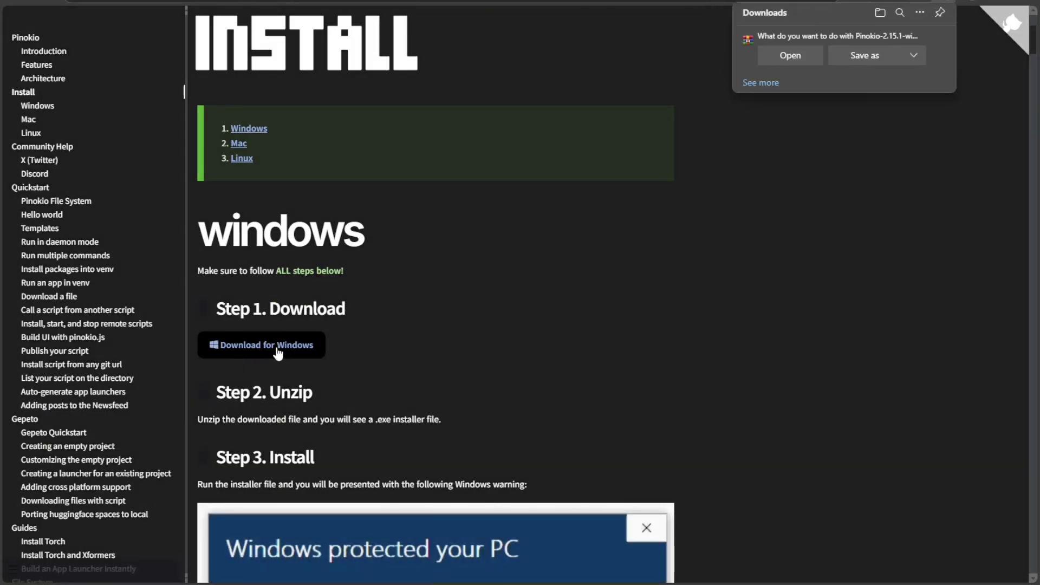
{"action": "left_click", "coordinate": [853, 62]}
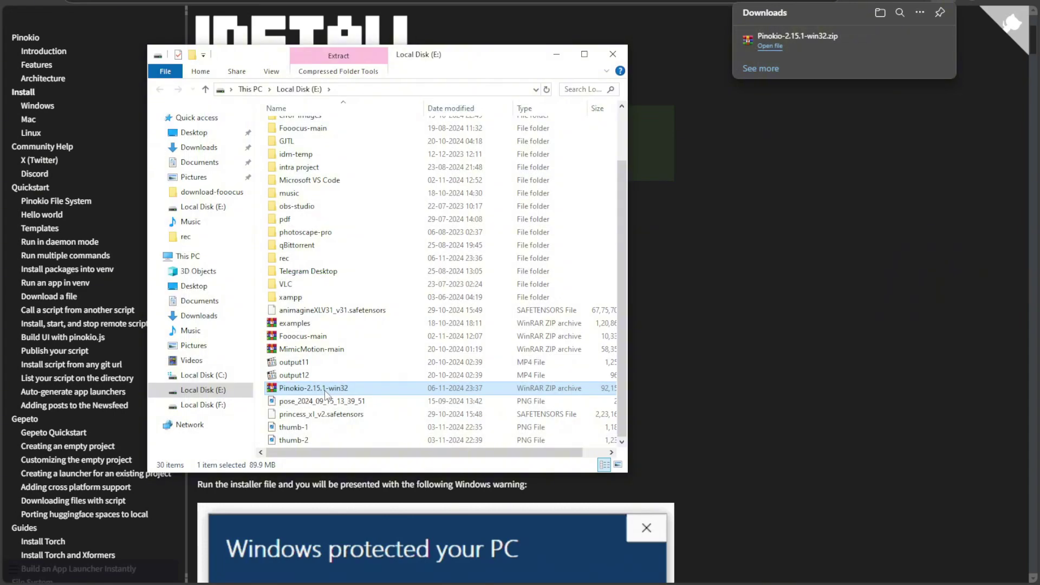
Extract the Pinokio-2.15.1-win32 archive on drive E: and run the Pinokio Setup 2.15.1 installer
{"action": "right_click", "coordinate": [324, 389]}
{"action": "left_click", "coordinate": [431, 186]}
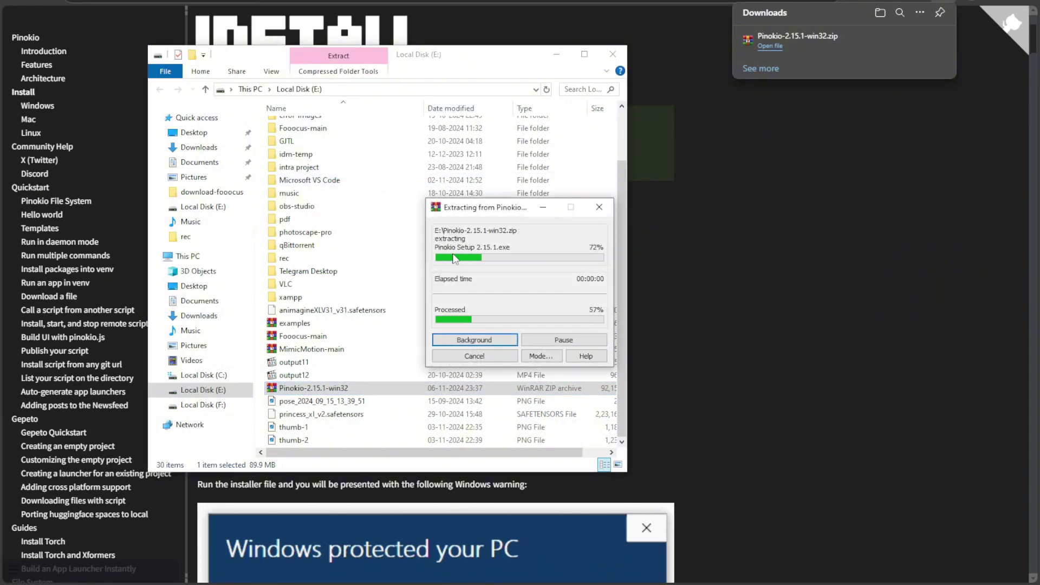
{"action": "left_click", "coordinate": [303, 441]}
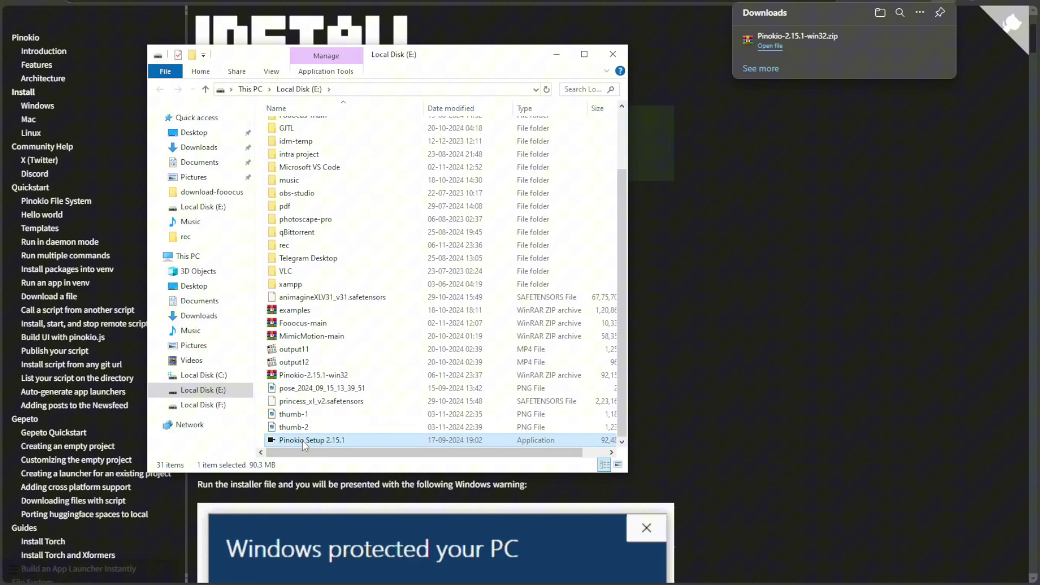
{"action": "double_click", "coordinate": [307, 441]}
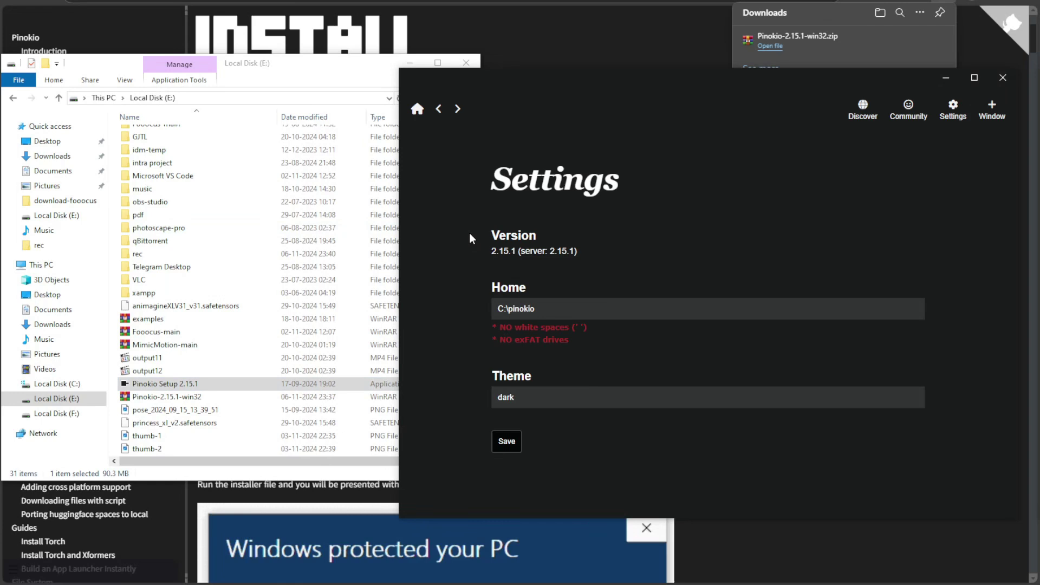
Set the Pinokio home folder to E:\pinokio, save the settings, and look for the new folder on drive E:
{"action": "double_click", "coordinate": [500, 308]}
{"action": "type", "text": "E:\\pinokio"}
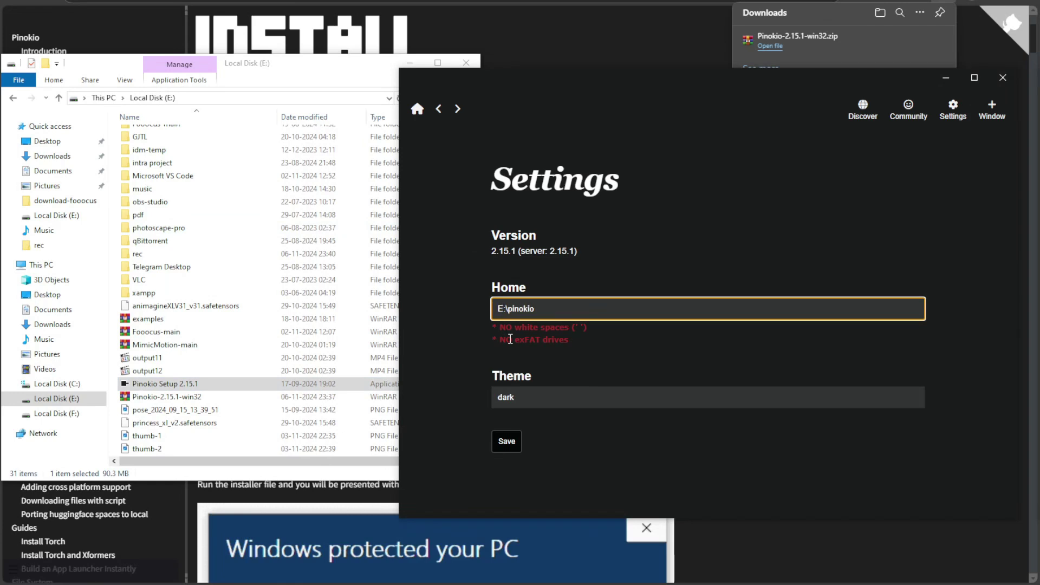
{"action": "left_click", "coordinate": [507, 443]}
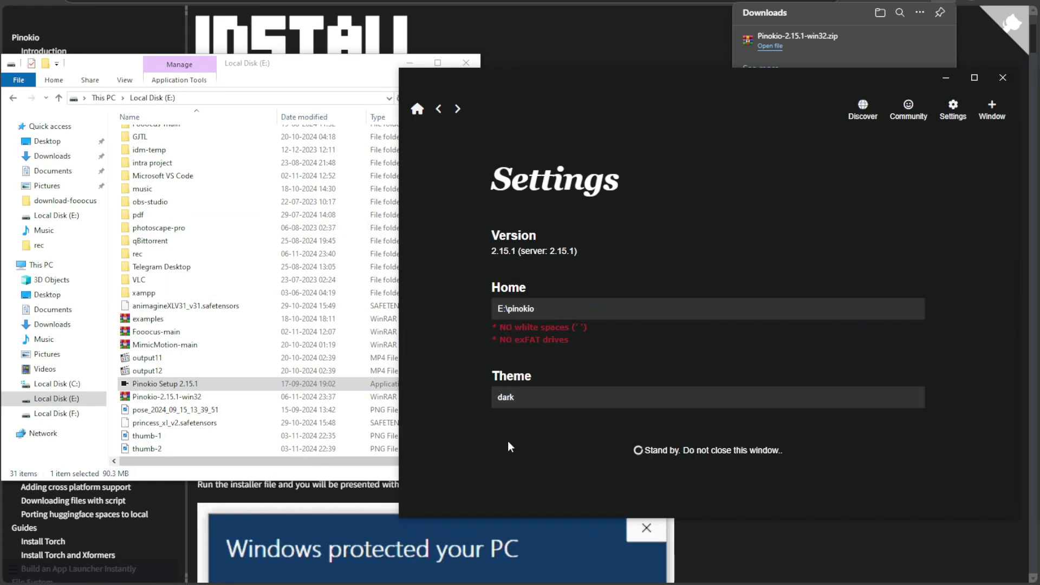
{"action": "scroll", "coordinate": [339, 357], "scroll_direction": "up", "scroll_amount": 2}
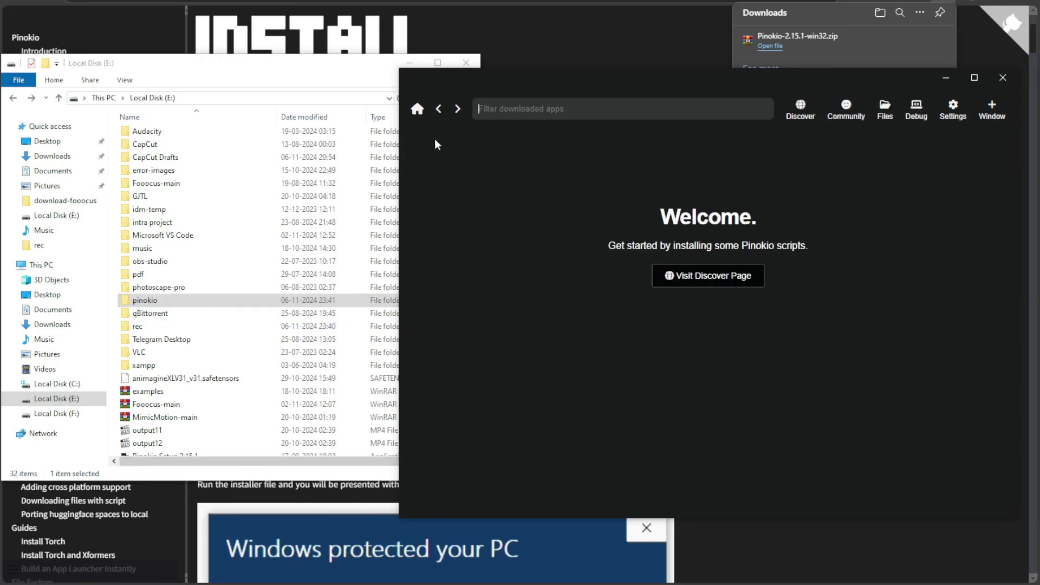
Search Pinokio's verified scripts for "omn", open the omnigen script, and start its download
{"action": "left_click", "coordinate": [801, 109]}
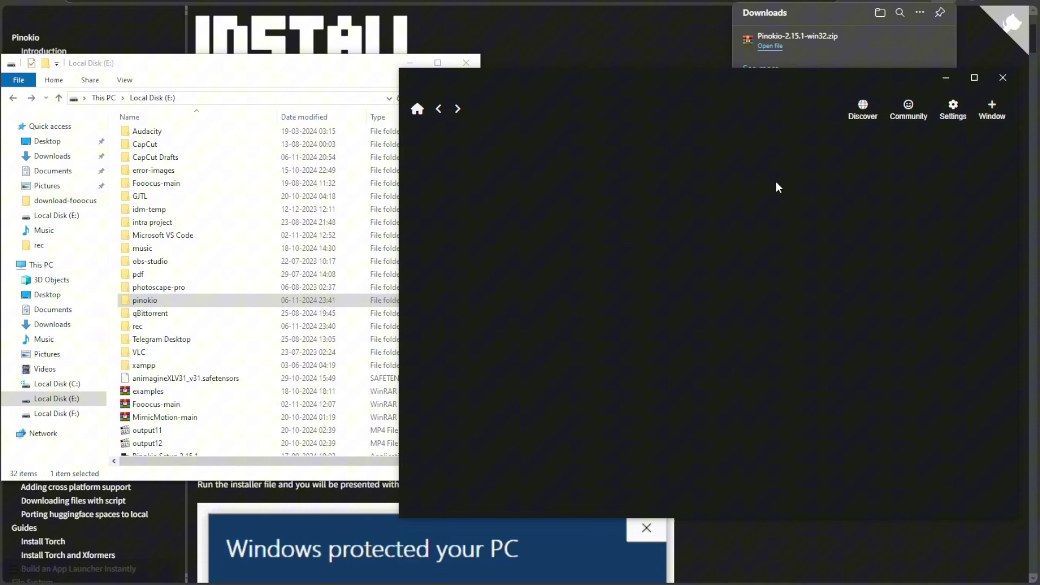
{"action": "scroll", "coordinate": [643, 217], "scroll_direction": "down", "scroll_amount": 1}
{"action": "left_click", "coordinate": [643, 200]}
{"action": "type", "text": "om"}
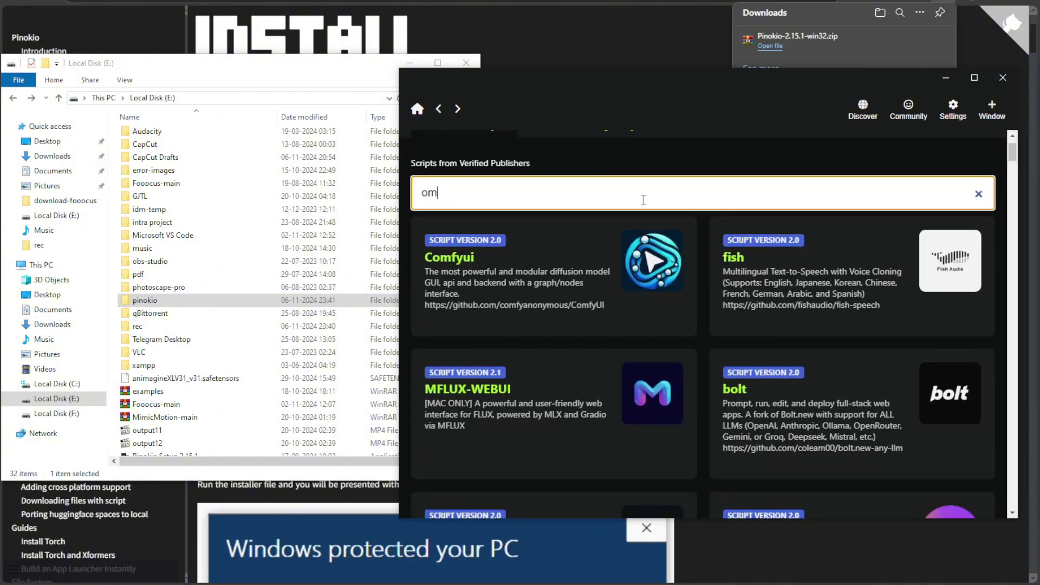
{"action": "type", "text": "n"}
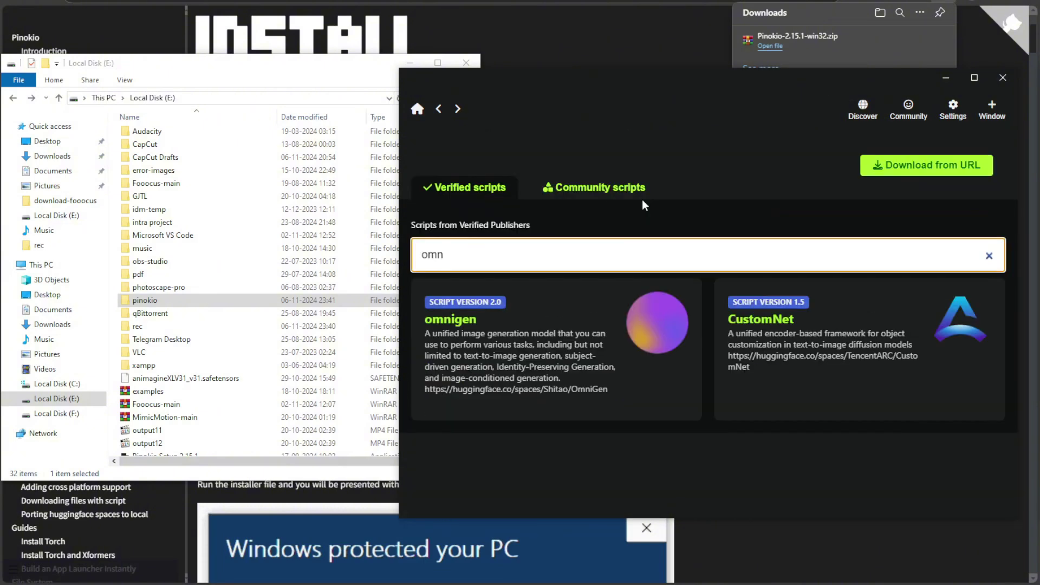
{"action": "left_click", "coordinate": [540, 328]}
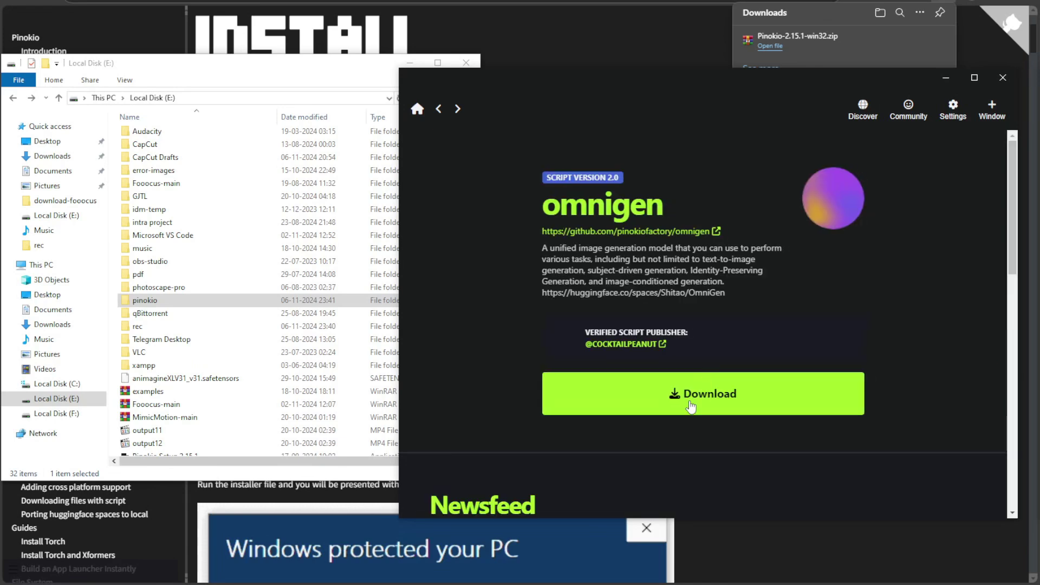
{"action": "left_click", "coordinate": [711, 401]}
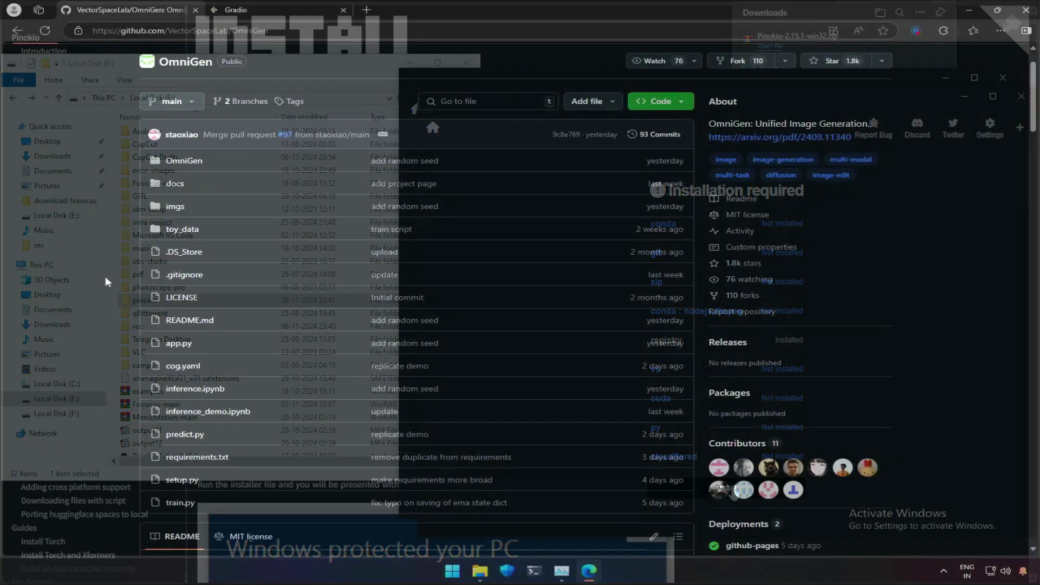
Open requirements.txt in the VectorSpaceLab/OmniGen repository and review its pinned package versions
{"action": "scroll", "coordinate": [106, 276], "scroll_direction": "down", "scroll_amount": 3}
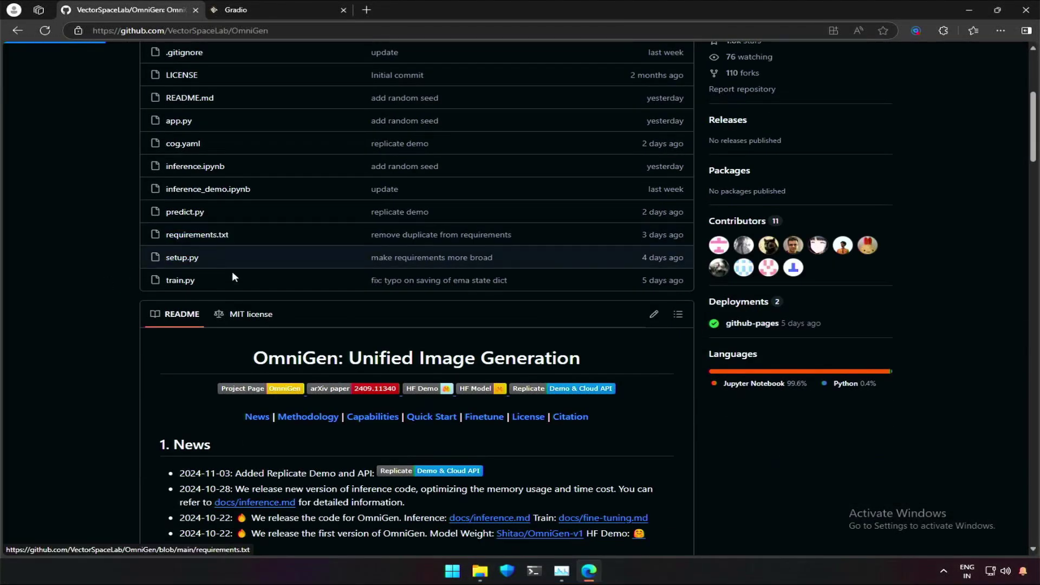
{"action": "left_click", "coordinate": [197, 234]}
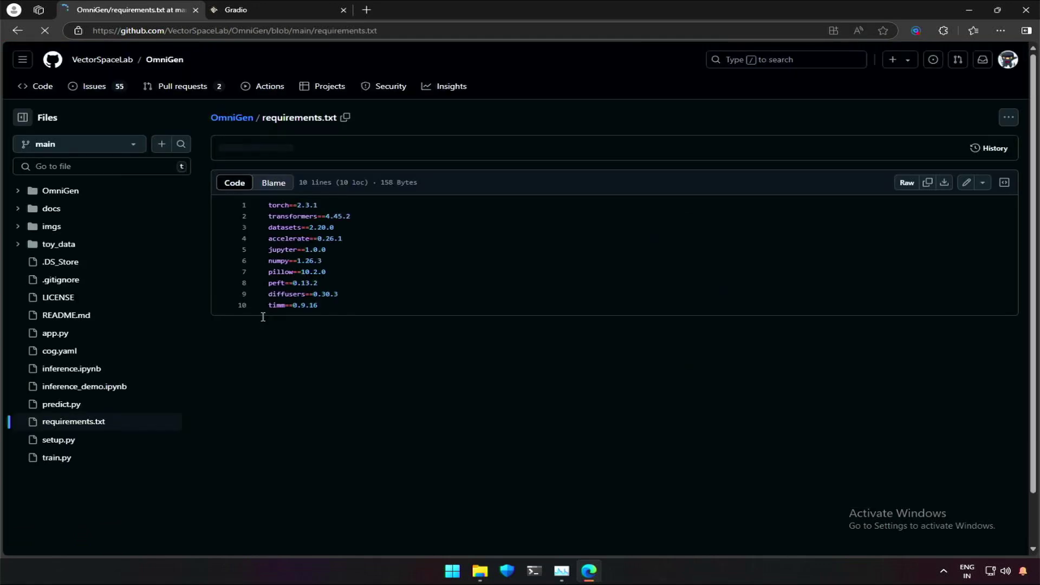
{"action": "left_click_drag", "start_coordinate": [263, 317], "coordinate": [273, 206]}
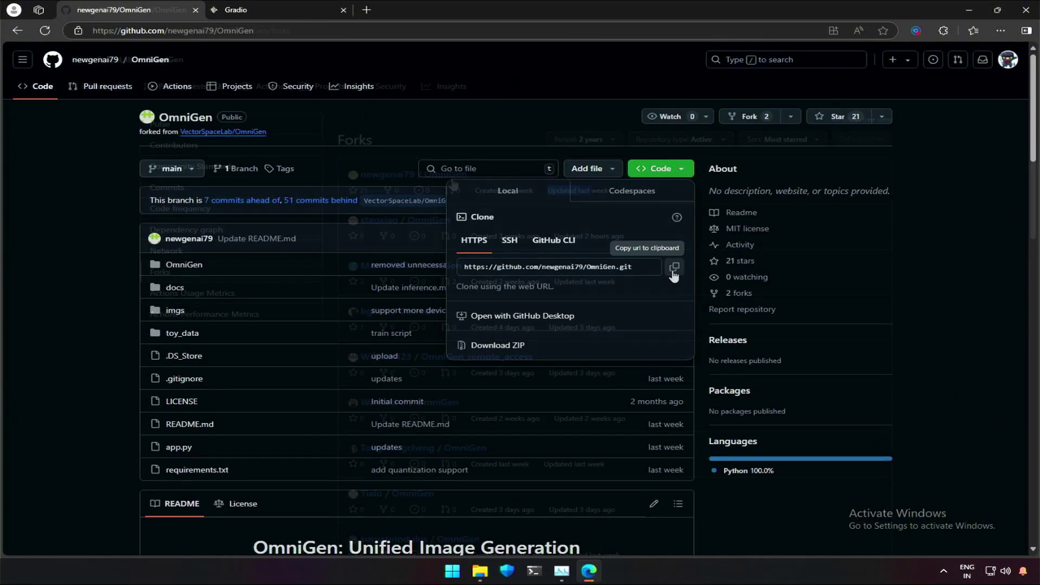
Copy the clone URL of the newgenai79/OmniGen fork and clone it with git from a command prompt in the temp-project folder
{"action": "left_click", "coordinate": [675, 266]}
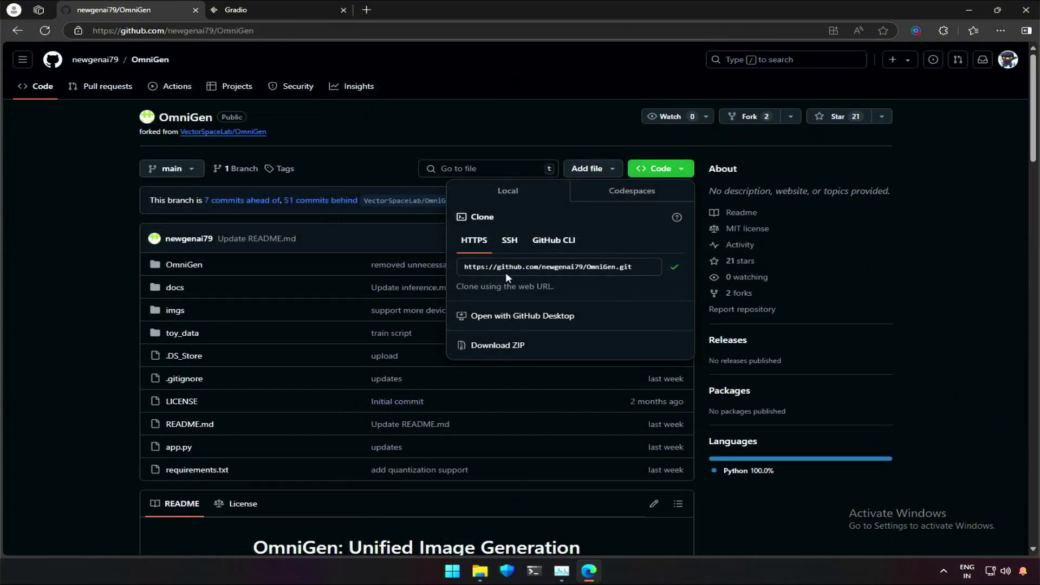
{"action": "left_click", "coordinate": [18, 31]}
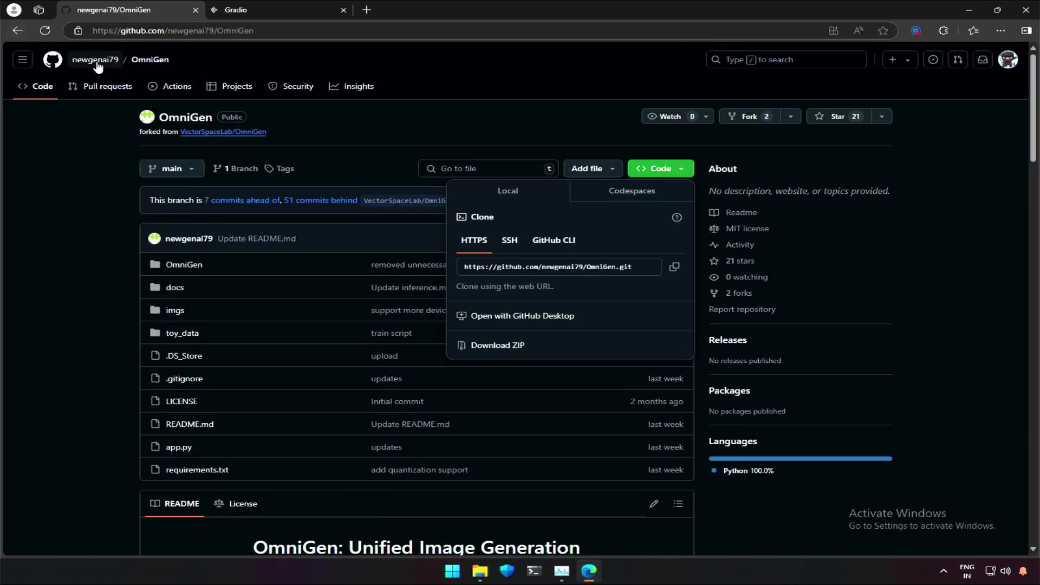
{"action": "key", "text": "alt+Tab"}
{"action": "left_click", "coordinate": [600, 143]}
{"action": "type", "text": "cmd"}
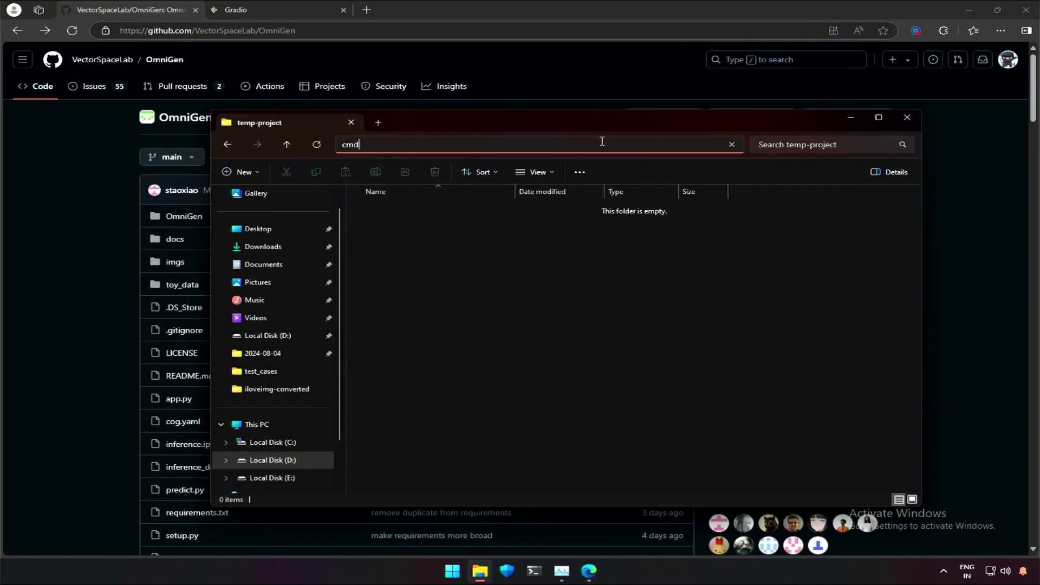
{"action": "key", "text": "Return"}
{"action": "key", "text": "ctrl+v"}
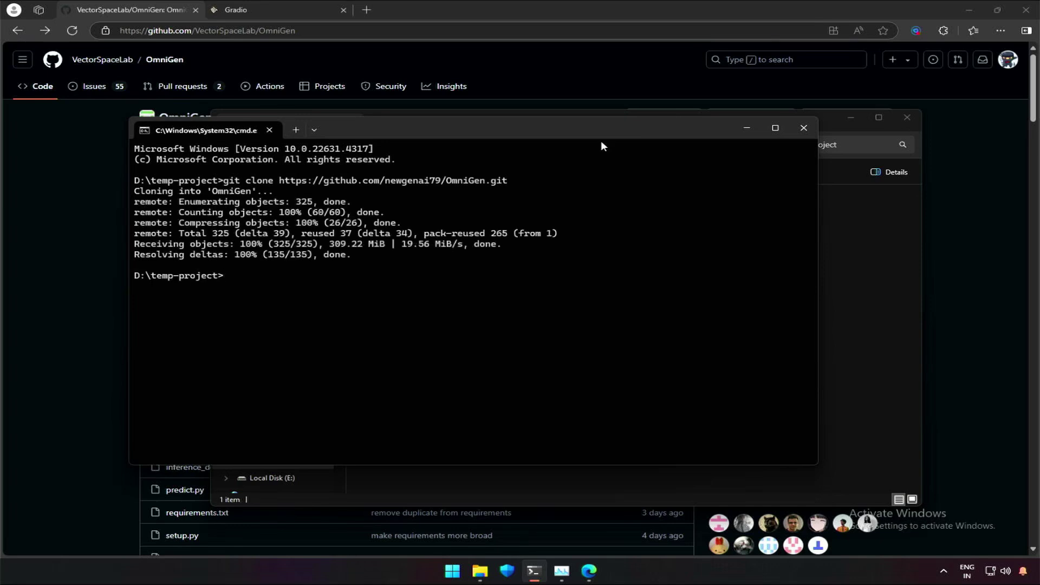
Change into the cloned OmniGen directory and check the installed conda version with conda -V
{"action": "type", "text": "cd "}
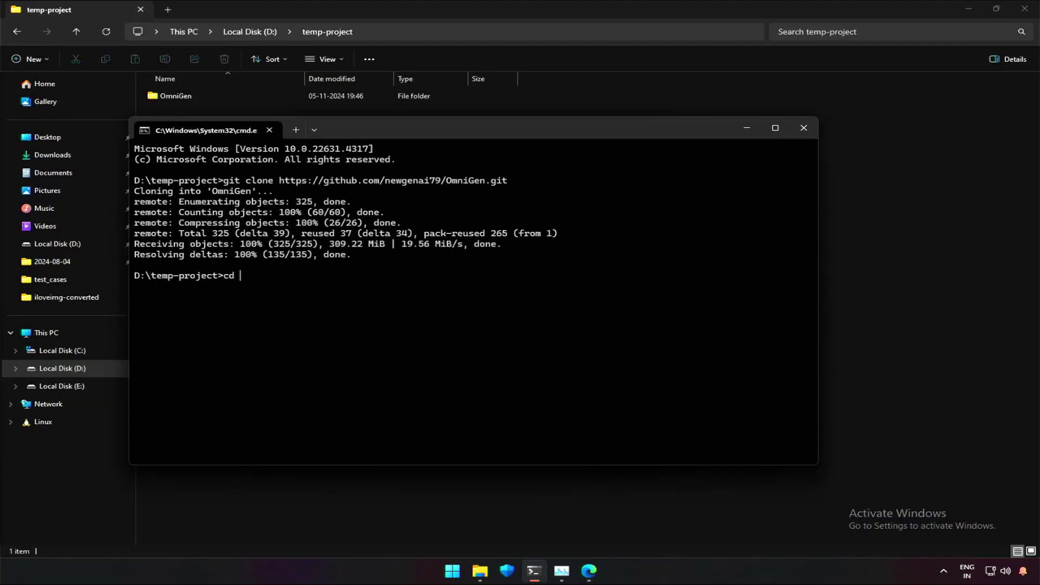
{"action": "type", "text": "om"}
{"action": "key", "text": "Tab"}
{"action": "key", "text": "Return"}
{"action": "type", "text": "conda -V"}
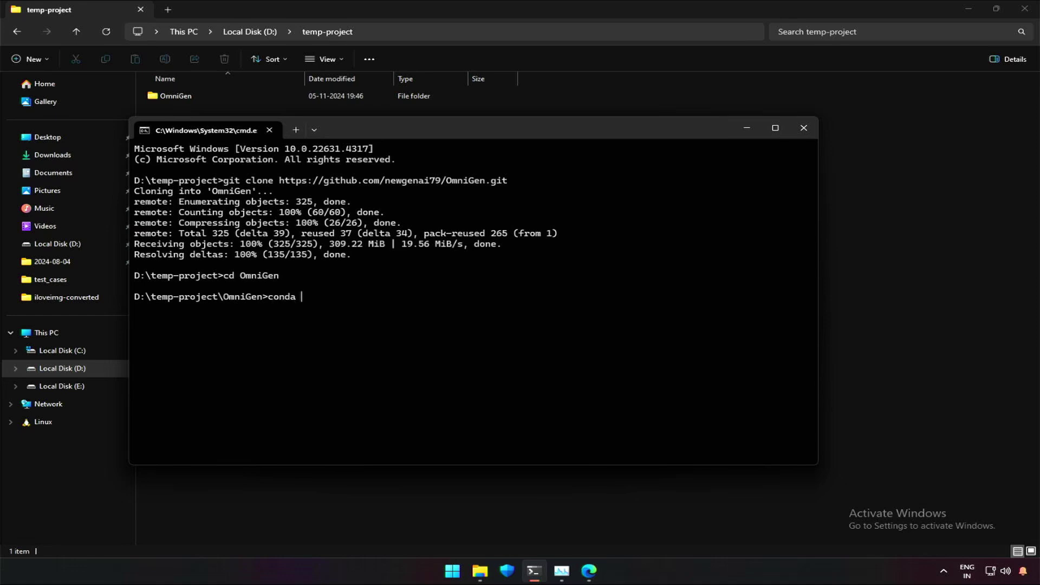
{"action": "key", "text": "Return"}
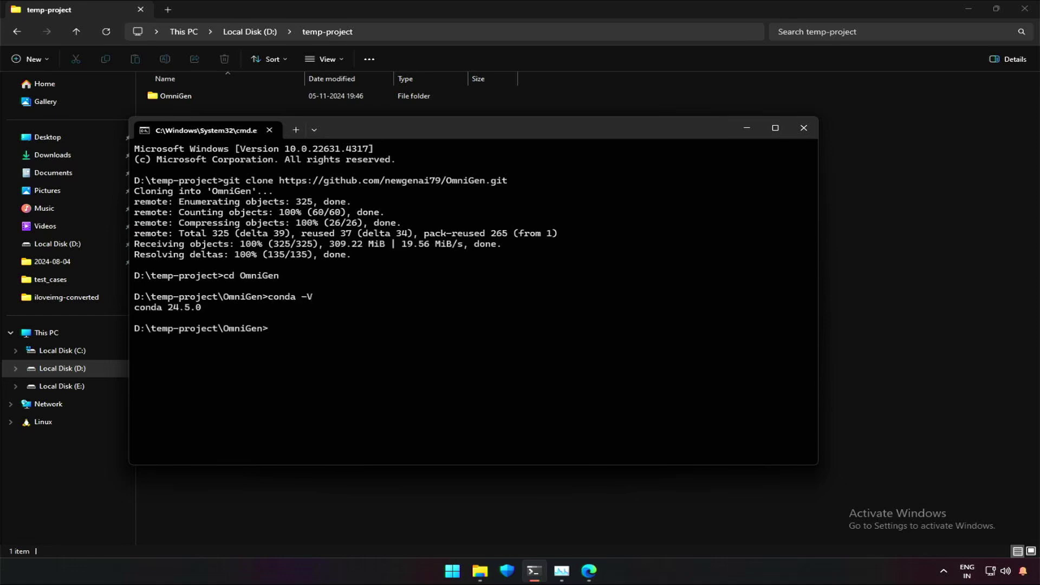
Create a conda environment named env with python==3.10 and accept the package installation
{"action": "type", "text": "conda create -n env python==3.10"}
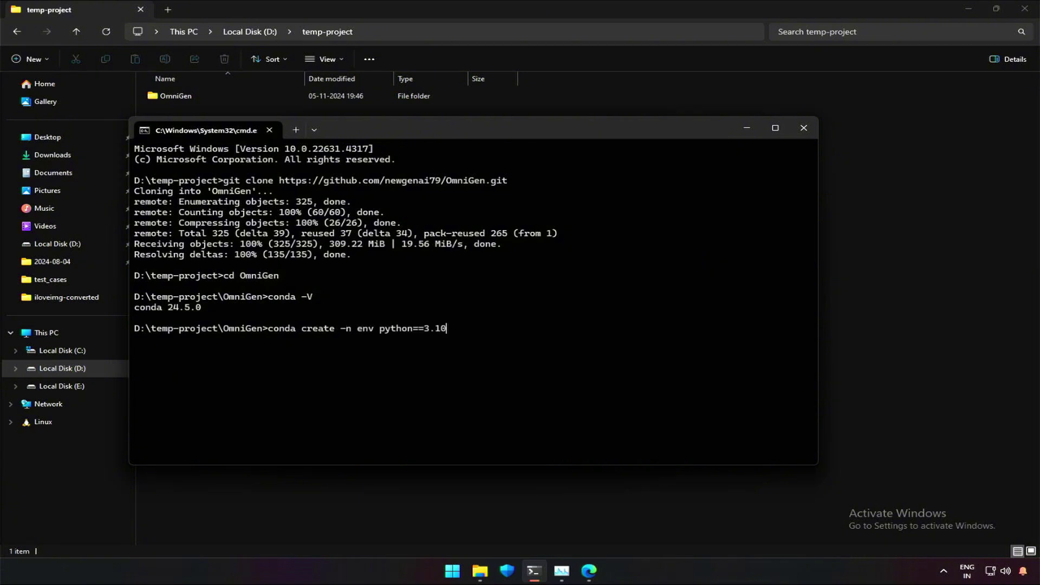
{"action": "key", "text": "Return"}
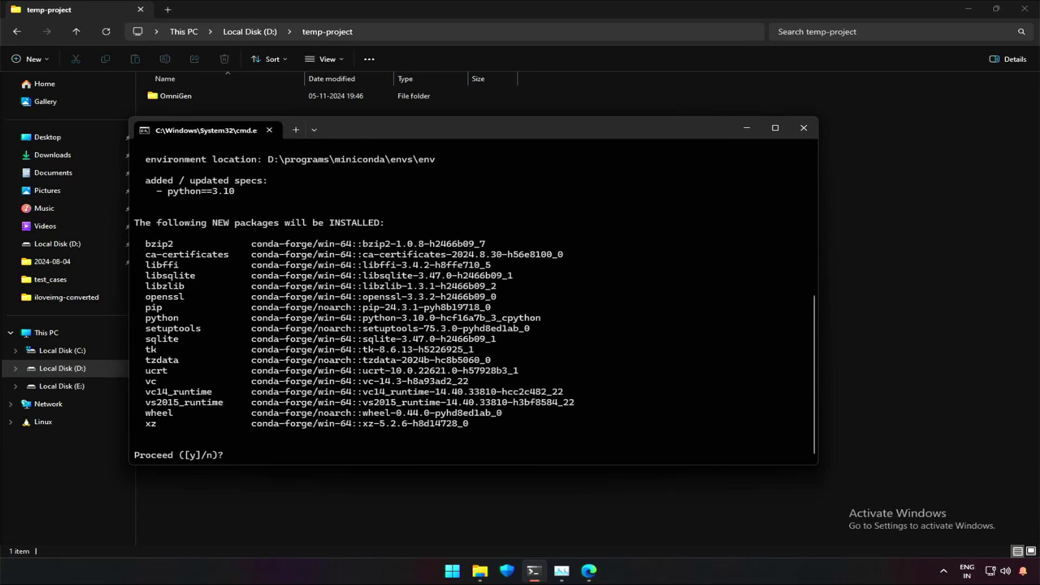
{"action": "type", "text": "y"}
{"action": "key", "text": "Return"}
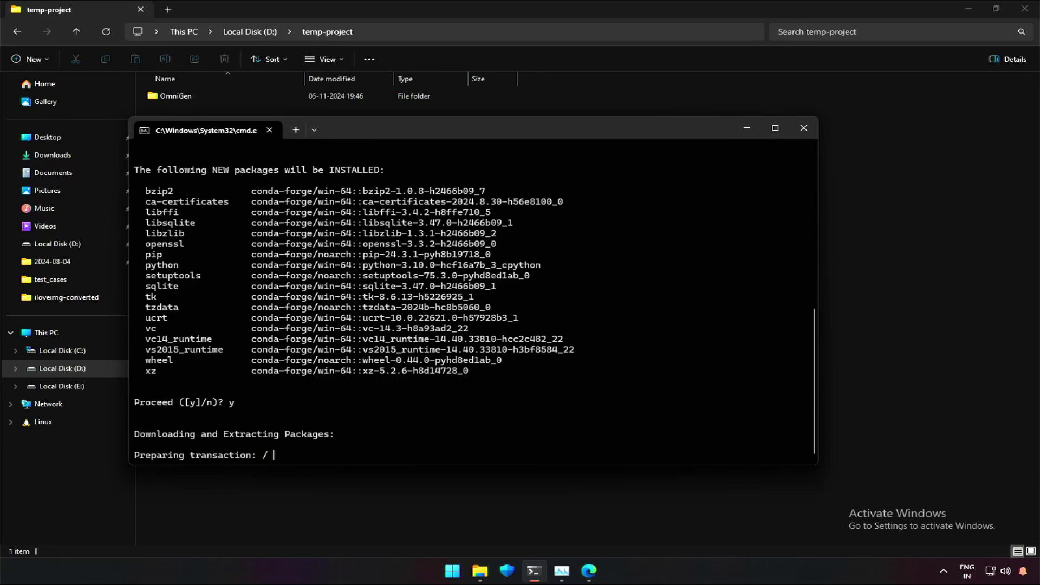
Activate the conda environment env in the command prompt at the cloned OmniGen directory
{"action": "type", "text": "conda a"}
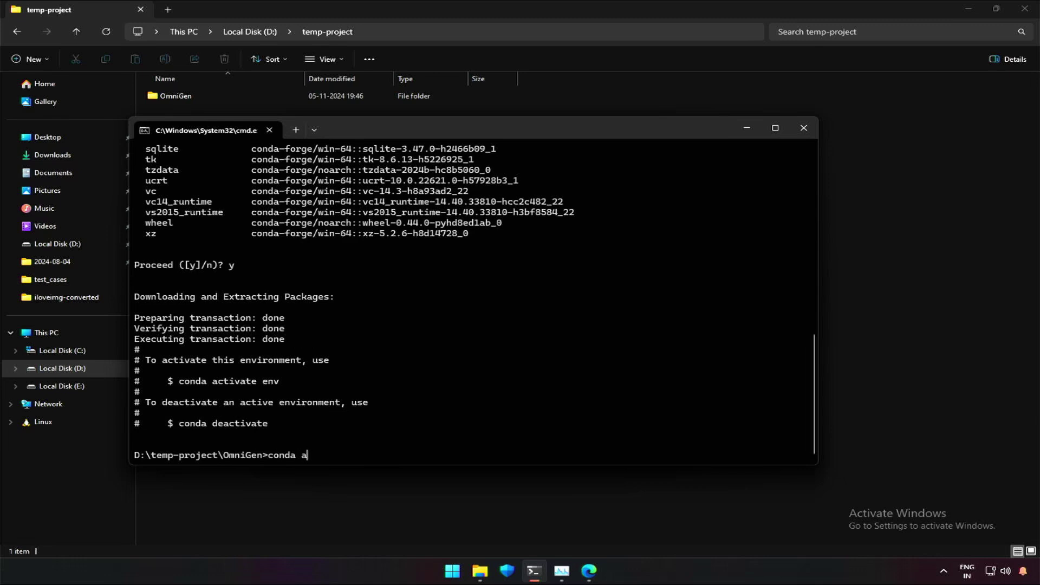
{"action": "type", "text": "ctivate env"}
{"action": "key", "text": "Return"}
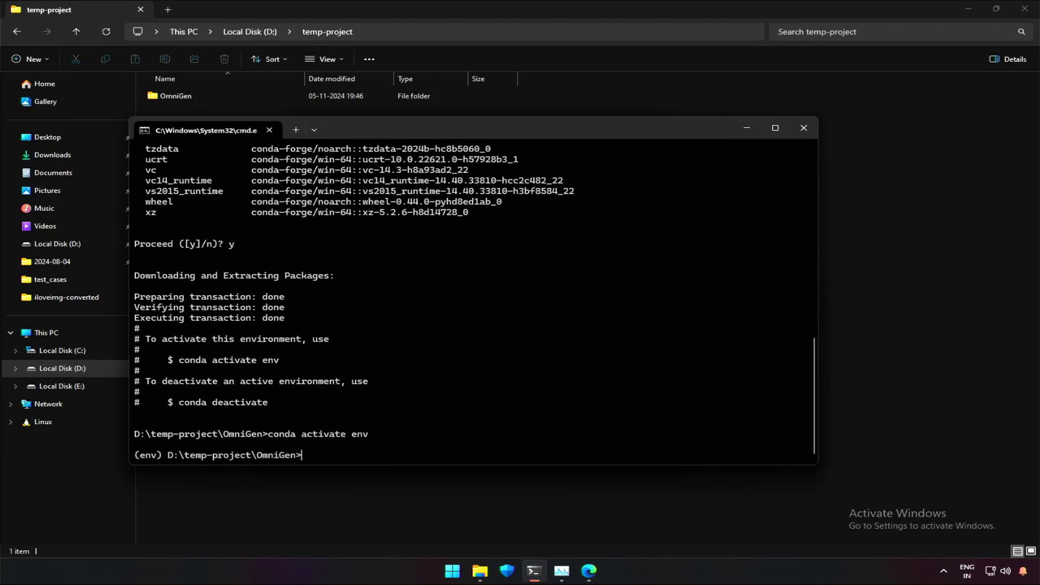
Start installing the packages from requirements.txt with pip in the env environment and interrupt the installation
{"action": "type", "text": "pip install -r re"}
{"action": "key", "text": "Tab"}
{"action": "key", "text": "Return"}
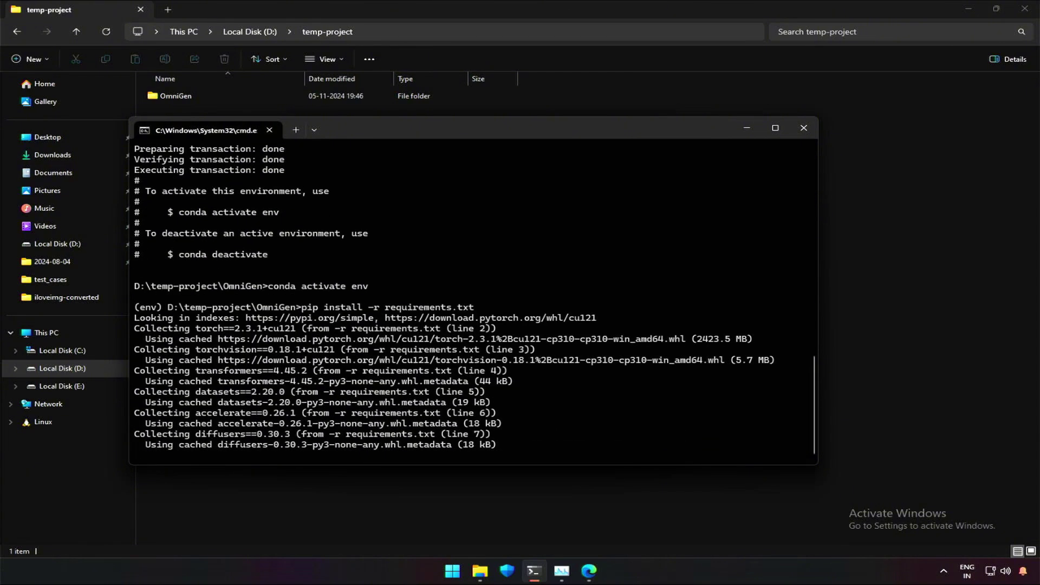
{"action": "key", "text": "ctrl+c"}
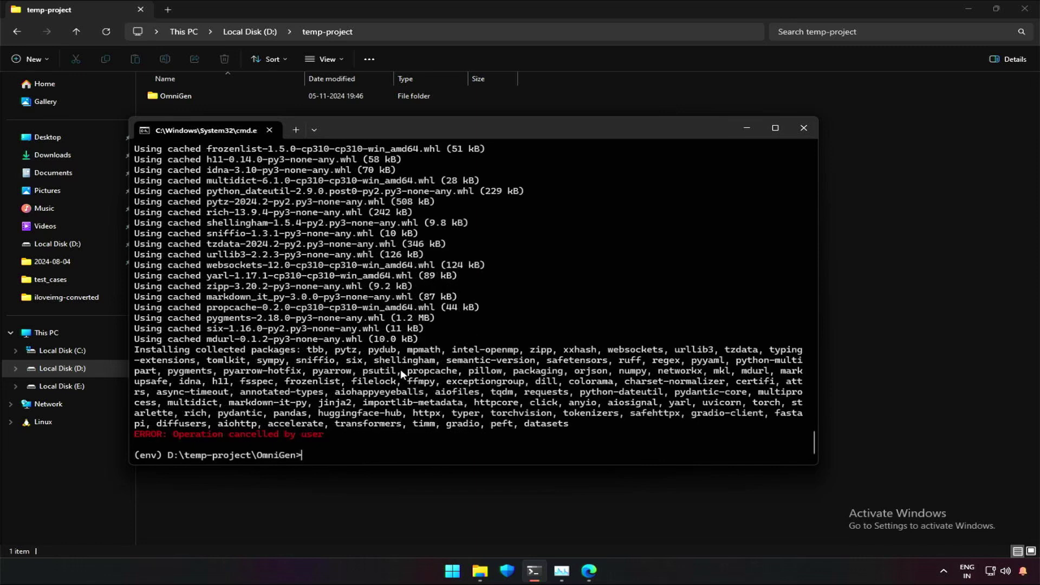
Enter the launch command python app.py at the env prompt in the OmniGen directory
{"action": "type", "text": "python a"}
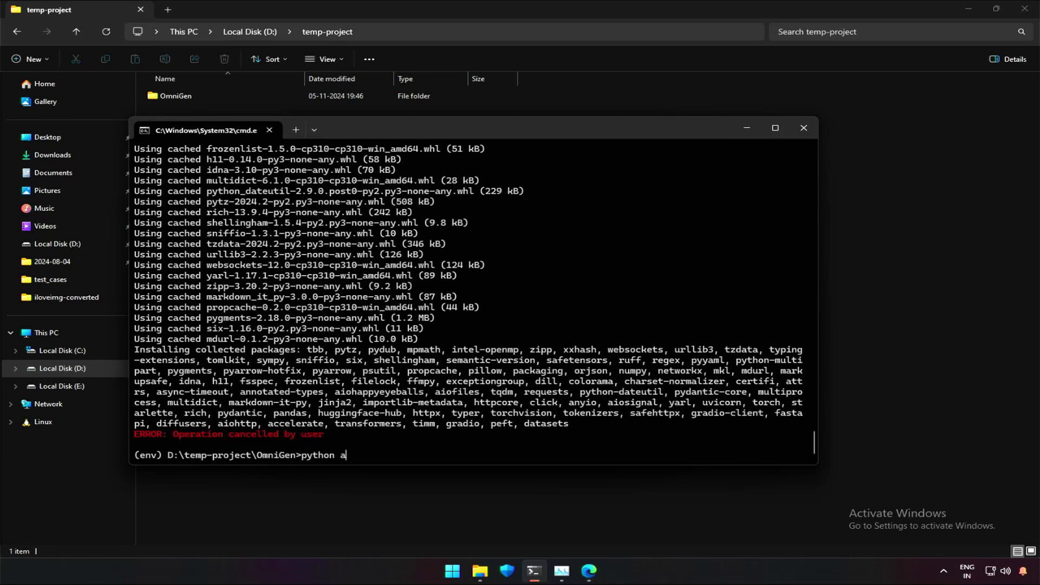
{"action": "type", "text": "pp.py"}
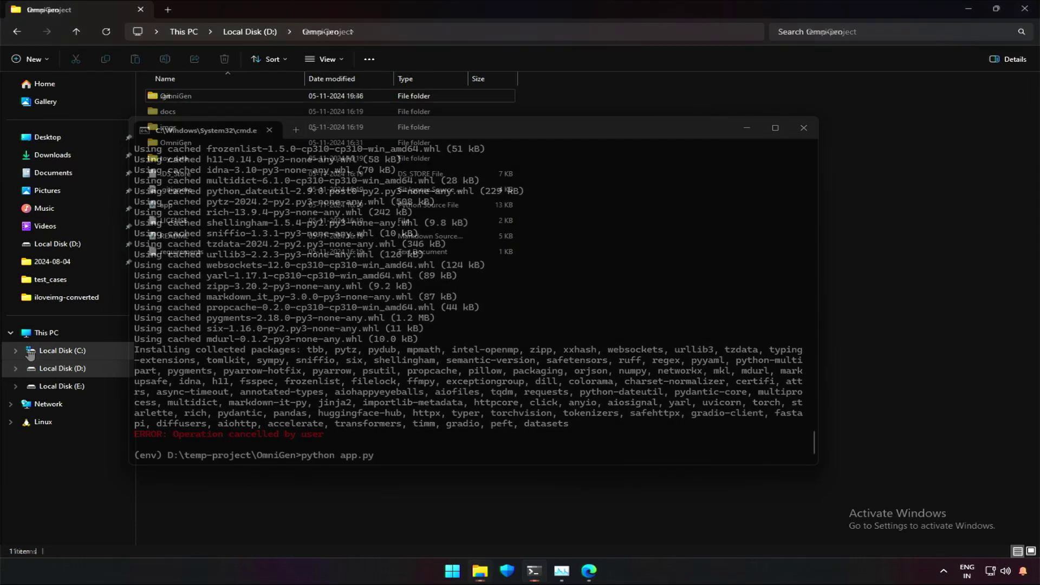
Switch to the File Explorer window of the OmniGen folder on drive D and open This PC
{"action": "left_click", "coordinate": [64, 331]}
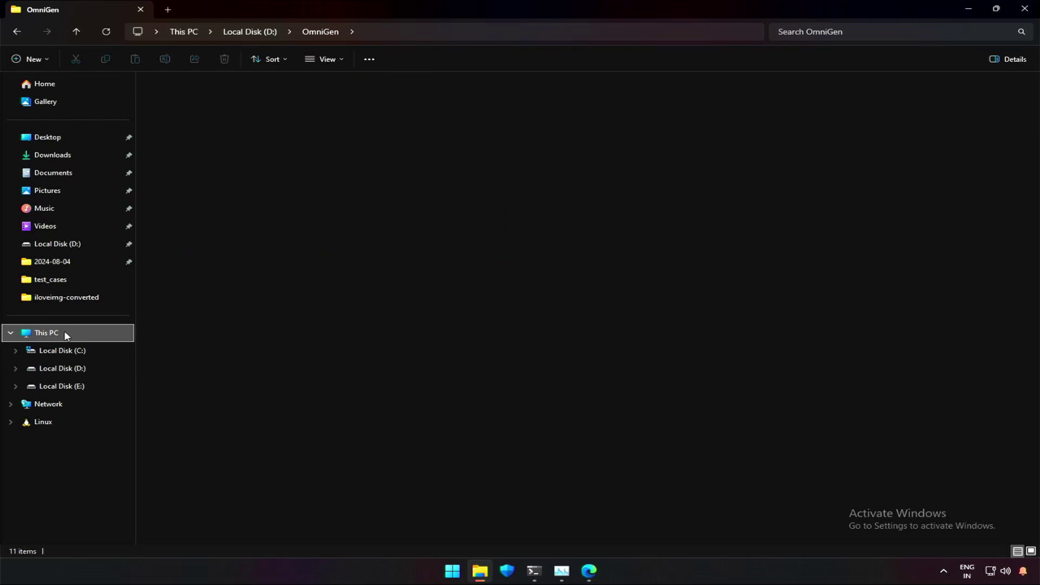